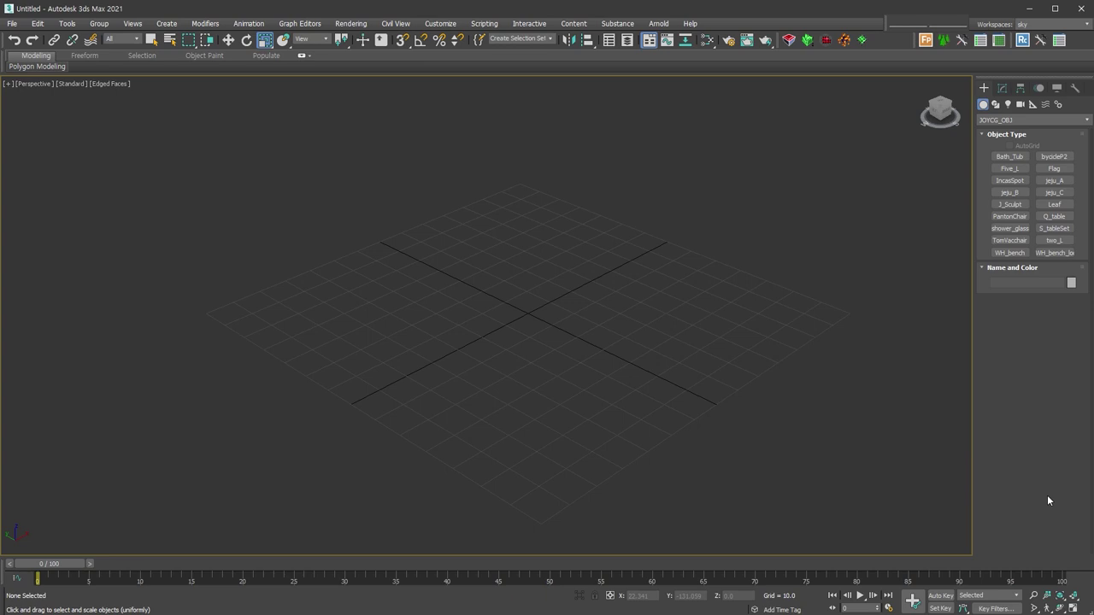
Step: Place a WH_bench Gothic bench in the scene and orbit to face its front
left_click(1009, 253)
left_click(586, 307)
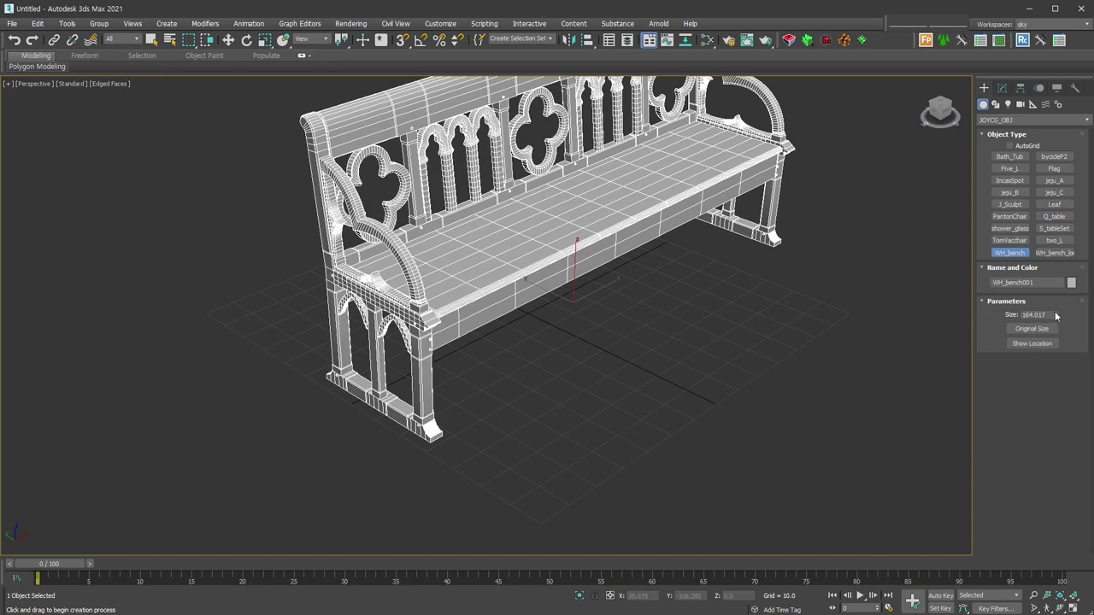
mouse_move(735, 442)
middle_mouse_down("alt")
mouse_move(597, 395)
mouse_move(672, 416)
middle_mouse_up("alt")
Step: With Move active, Shift-drag the bench to the right to clone a copy
key("r")
right_click(563, 388)
left_click(591, 398)
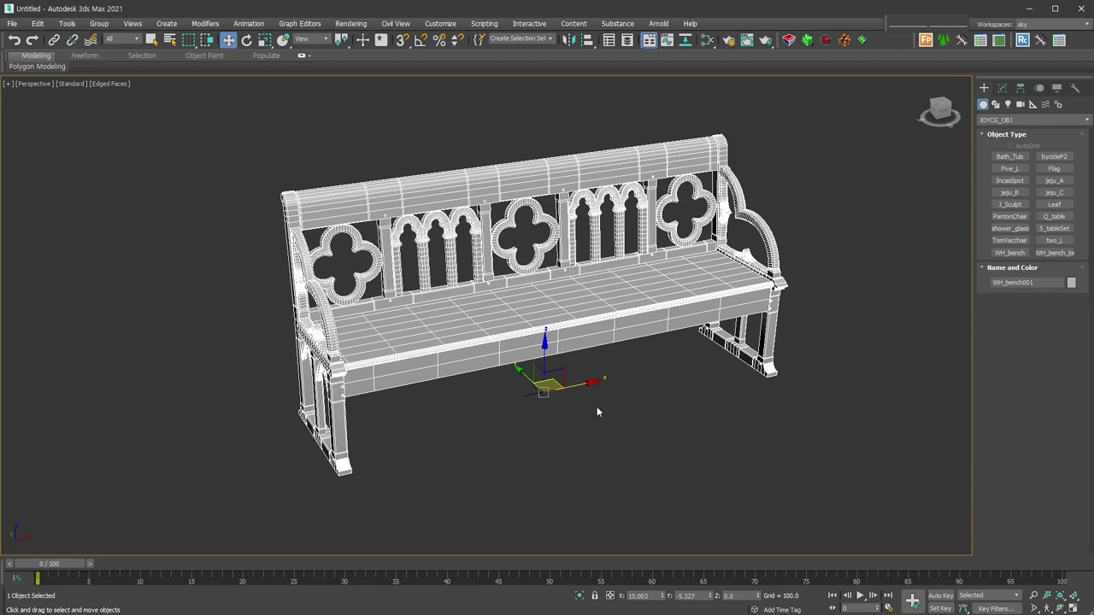
scroll(462, 407, "down", 3)
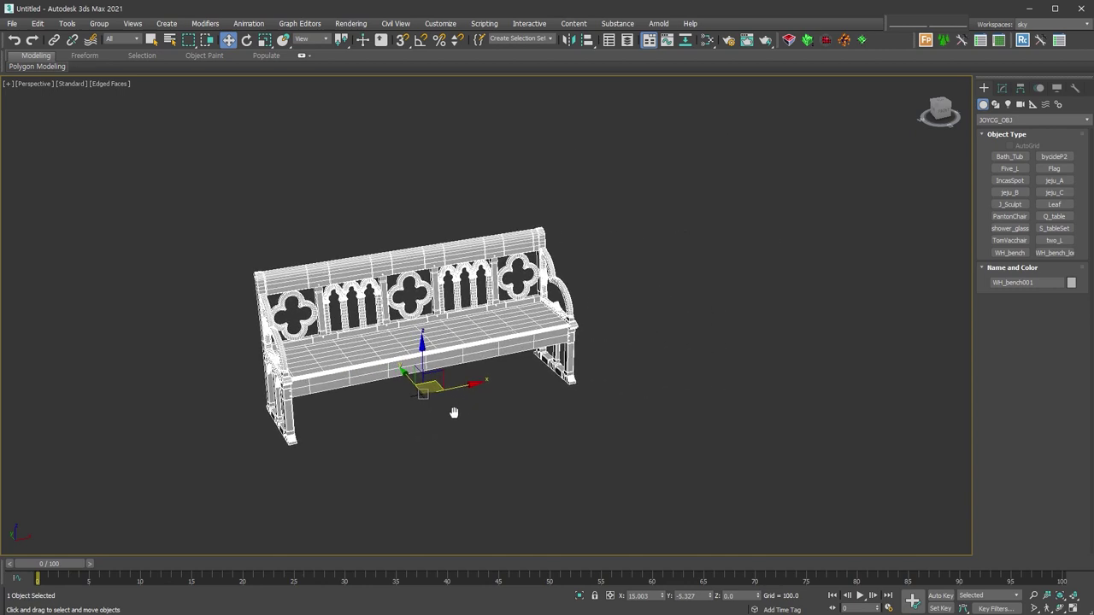
scroll(434, 417, "down", 4)
left_click_drag(441, 406, 632, 368, "shift")
Step: Set Clone Options to 2 copies and confirm, giving three benches in a row
left_click(576, 320)
left_click(548, 365)
left_click(707, 382)
middle_click_drag(707, 381, 611, 395)
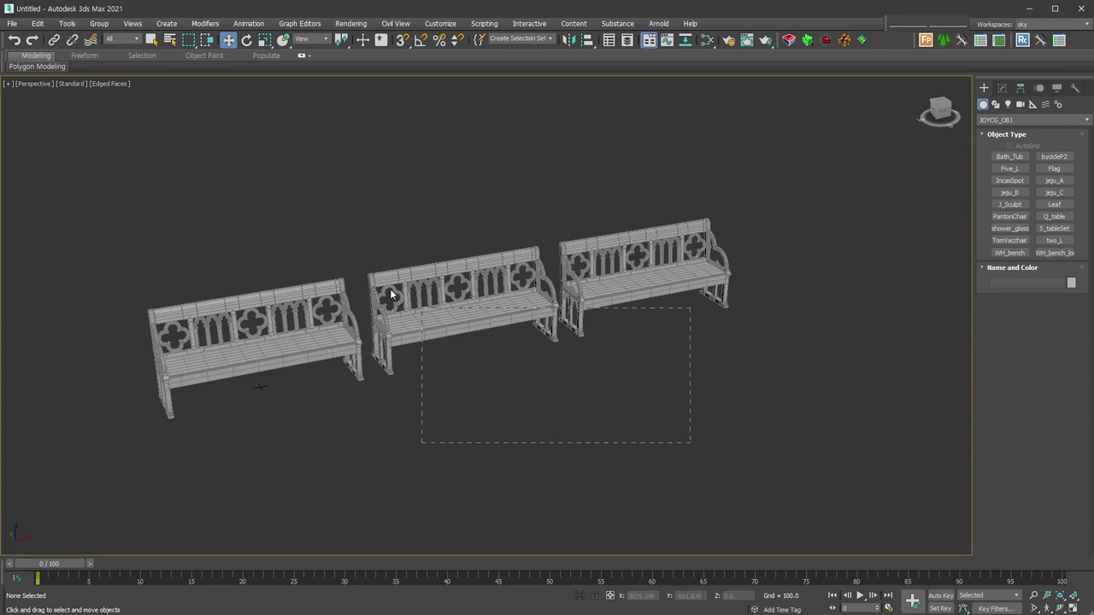
Step: Select all three benches and test a View-system rotation, then cancel it
left_click_drag(691, 443, 376, 359)
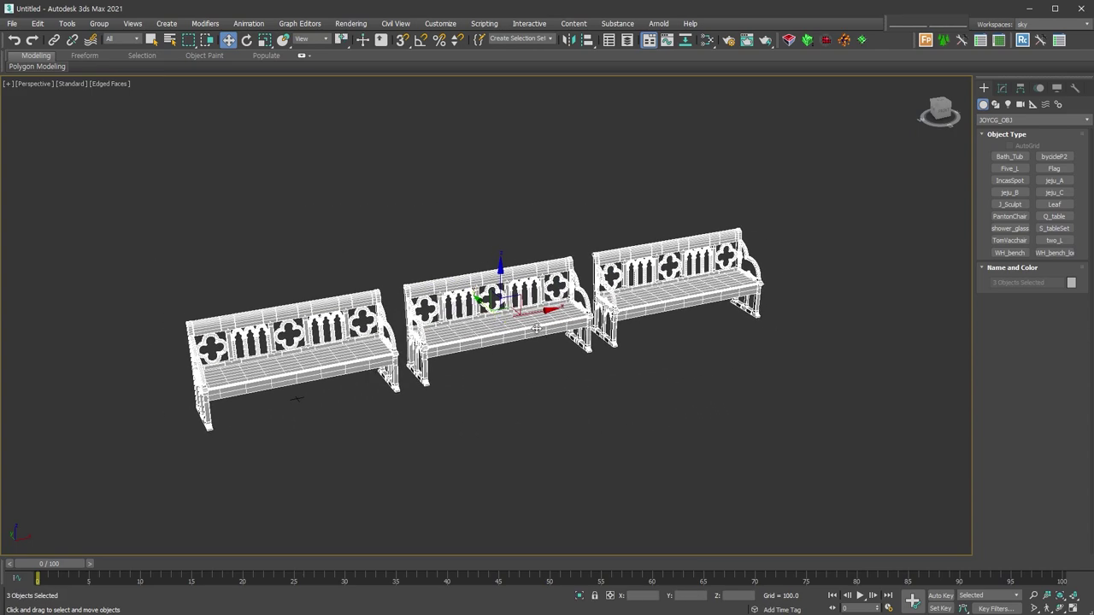
right_click(506, 301)
left_click(524, 324)
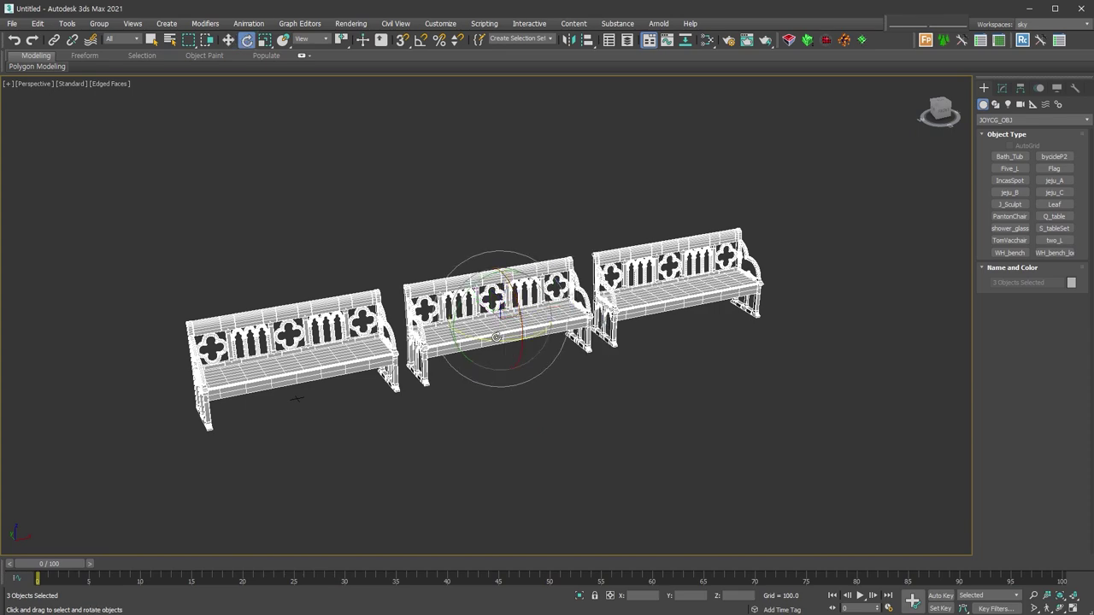
left_click_drag(495, 337, 414, 332)
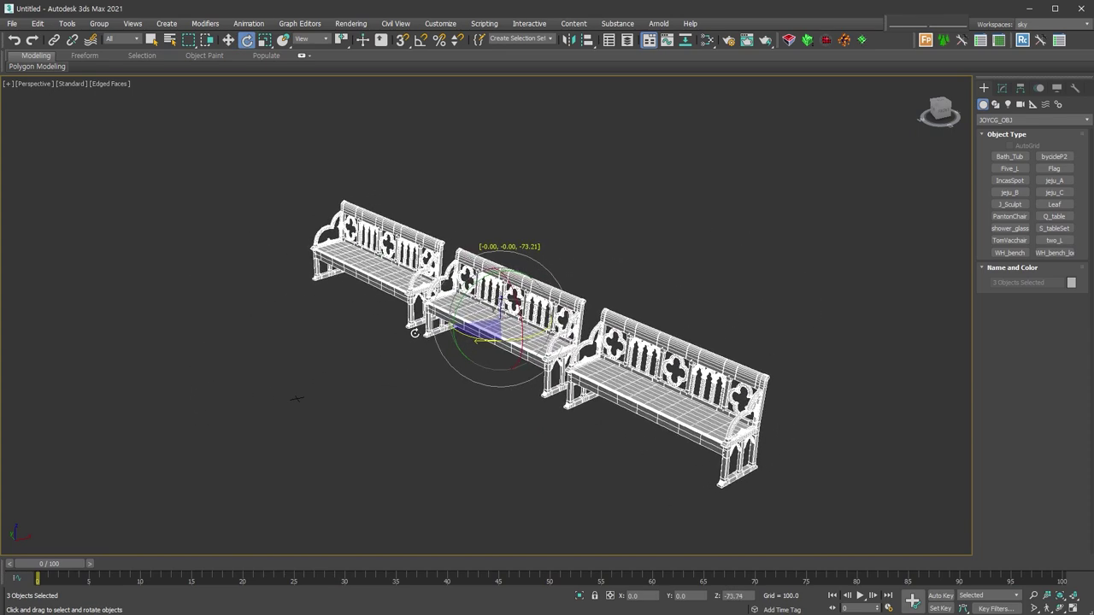
right_click(414, 332)
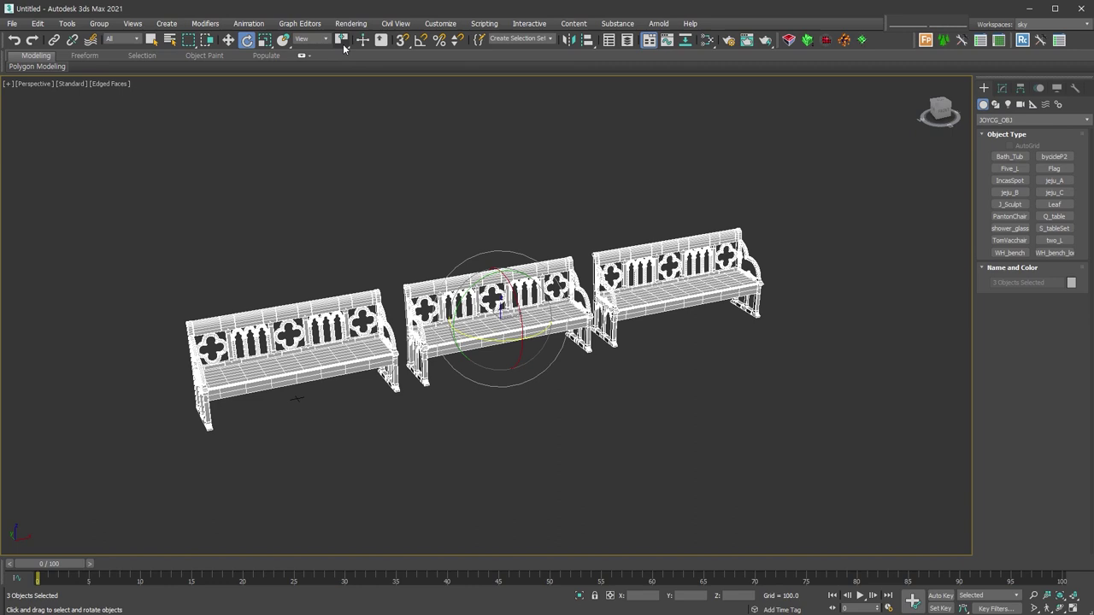
Step: Switch to Use Pivot Point Center and test-rotate each bench about its own axis, then cancel
left_click_drag(344, 44, 342, 64)
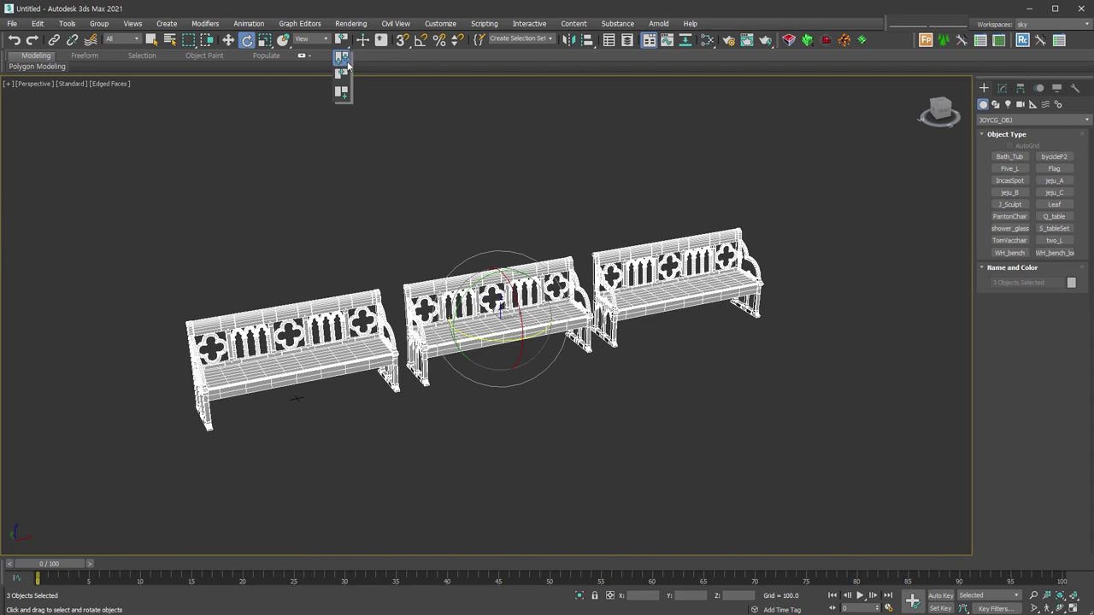
left_click_drag(348, 64, 347, 62)
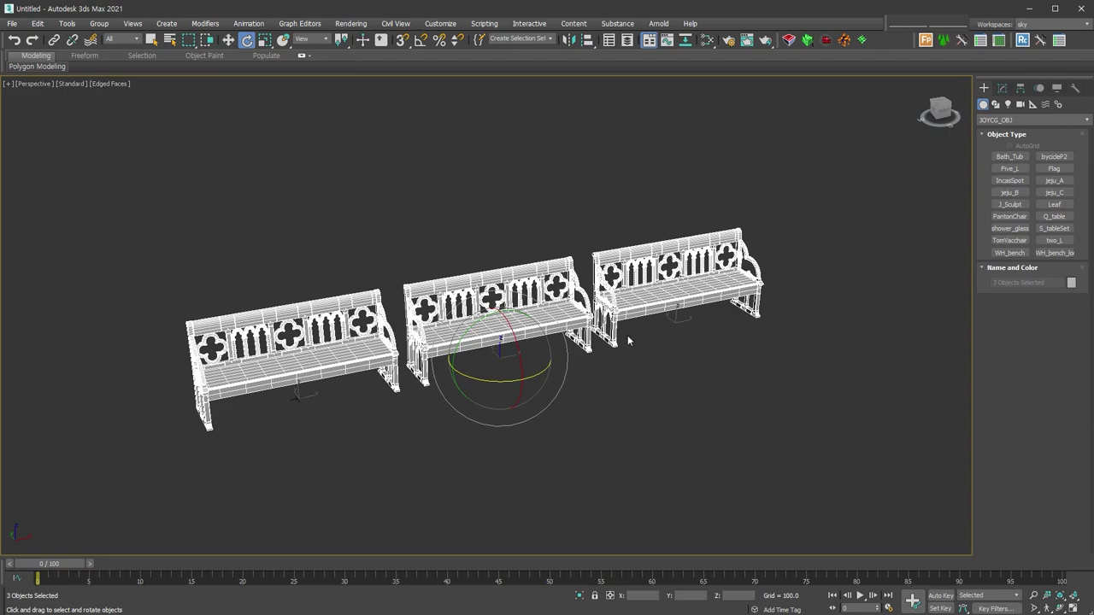
mouse_move(508, 380)
left_mouse_down()
mouse_move(564, 349)
mouse_move(387, 382)
left_mouse_up()
right_click(387, 382)
Step: Switch to Use Transform Coordinate Center, test-rotate the benches about the origin, cancel, then return to Move
left_click(344, 41)
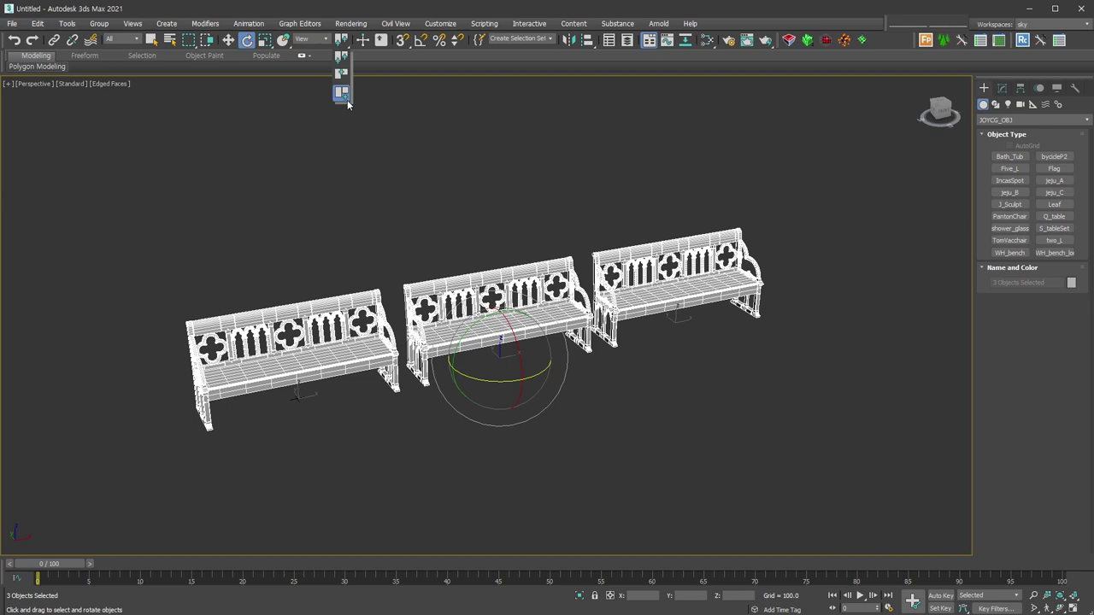
left_click(347, 101)
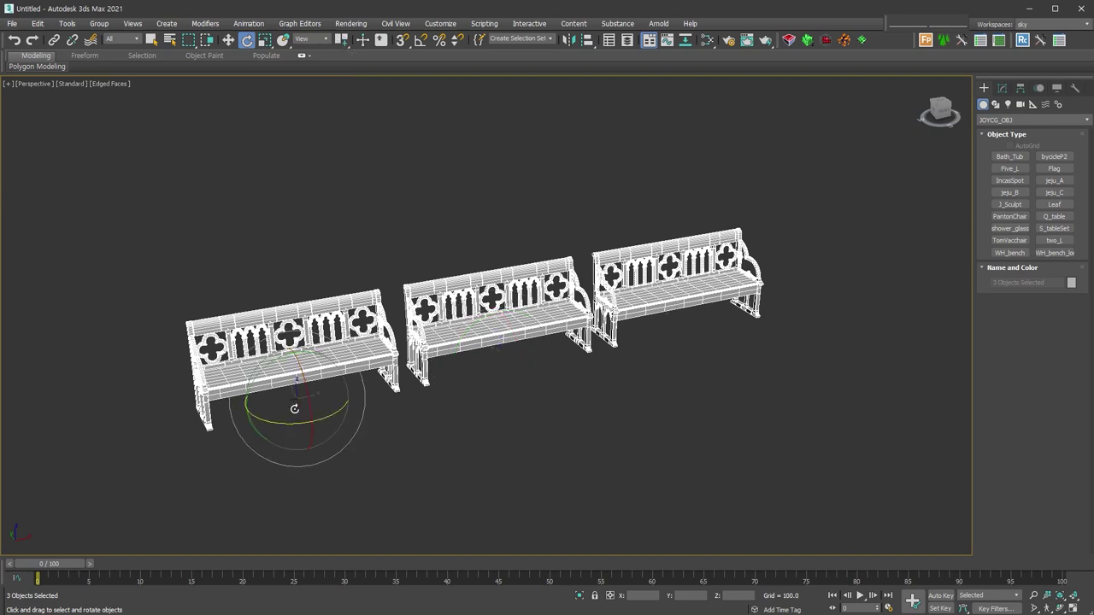
scroll(294, 409, "up", 10)
scroll(296, 367, "up", 5)
scroll(321, 286, "down", 10)
middle_click_drag(320, 286, 381, 448)
left_click_drag(380, 447, 387, 442)
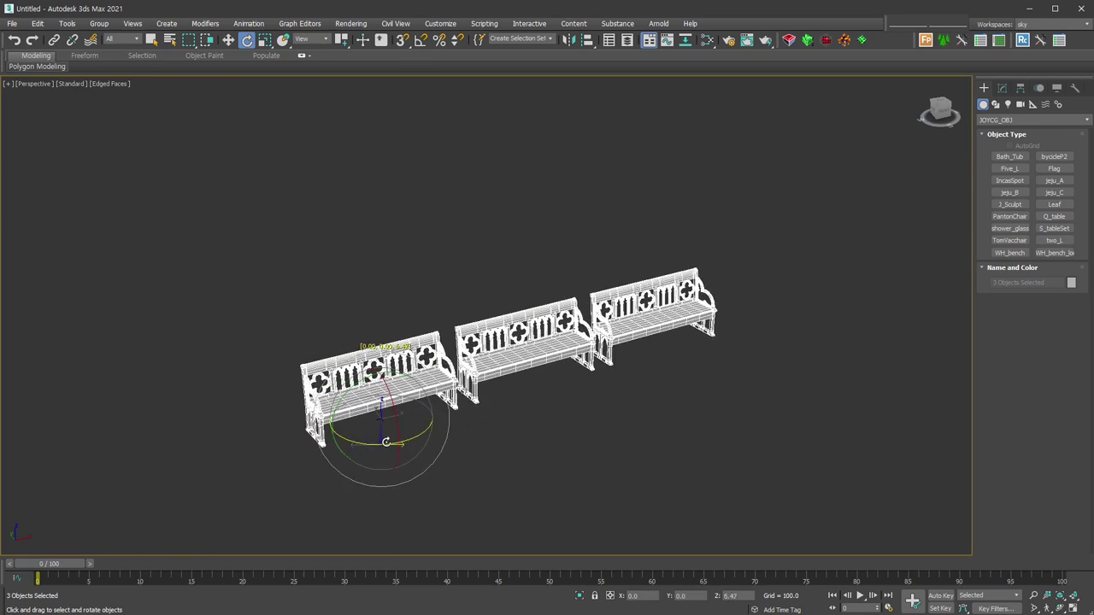
right_click(387, 442)
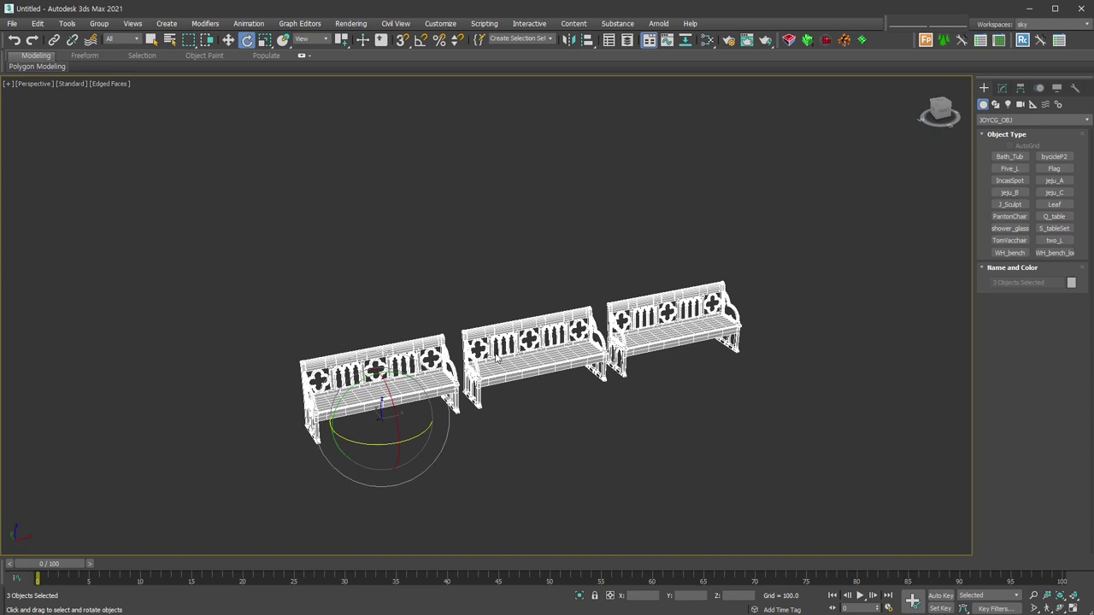
key("w")
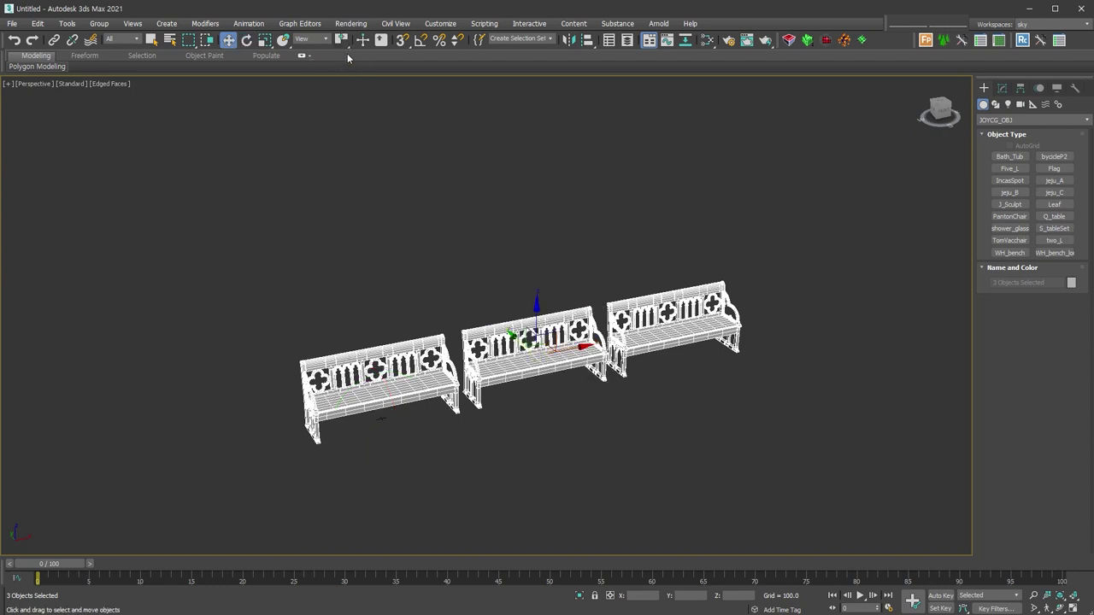
Step: Dismiss the transform centre flyout and deselect the three benches
left_click_drag(341, 41, 343, 61)
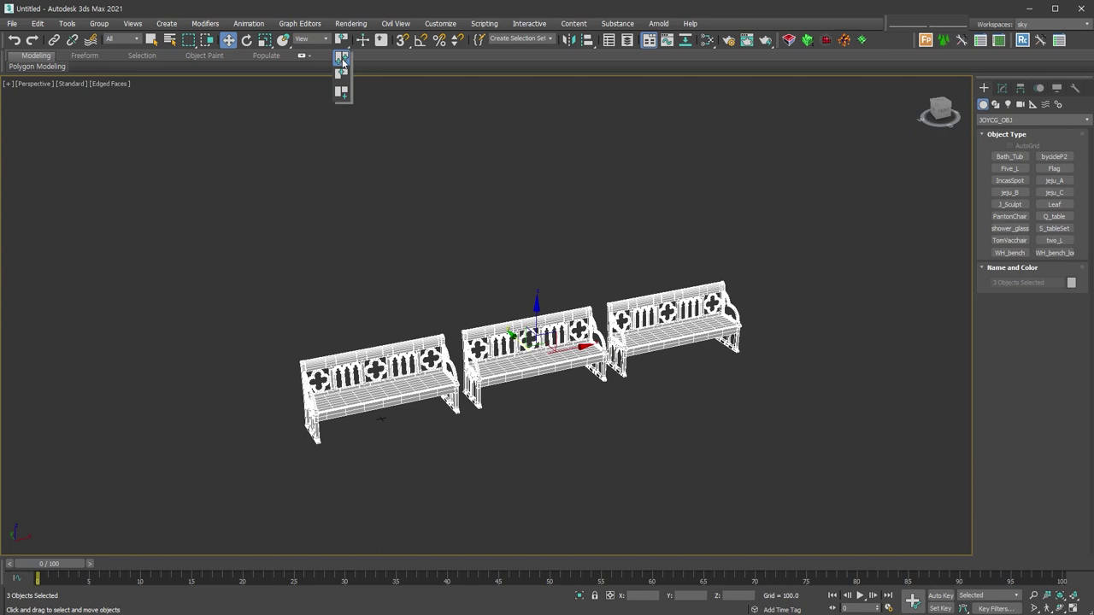
right_click(469, 237)
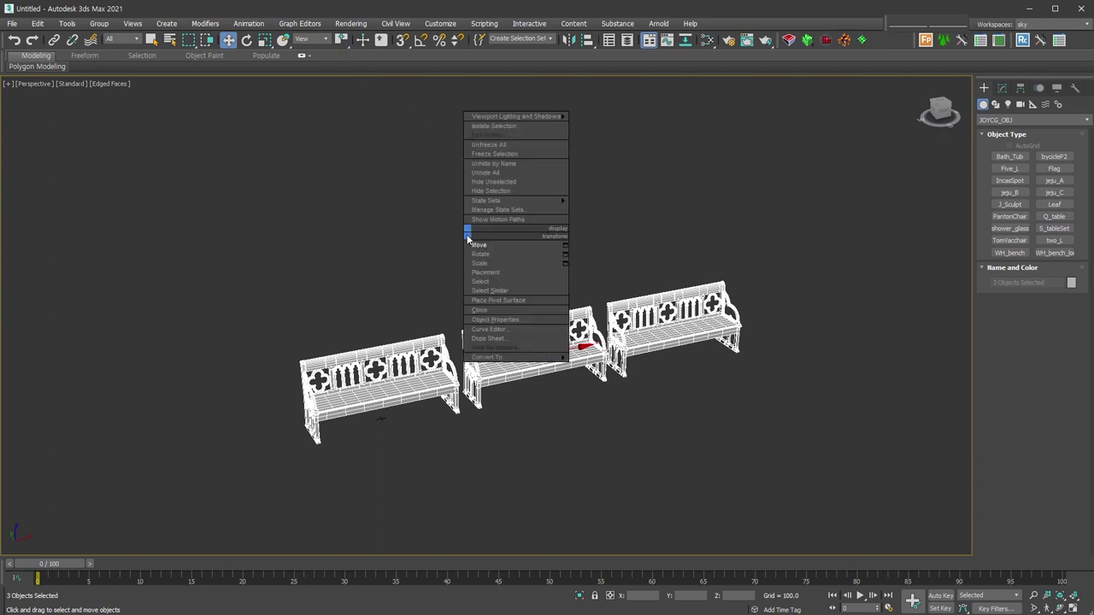
left_click(738, 222)
Step: Set the Create panel category to Standard Primitives and start the Box tool
left_click(998, 120)
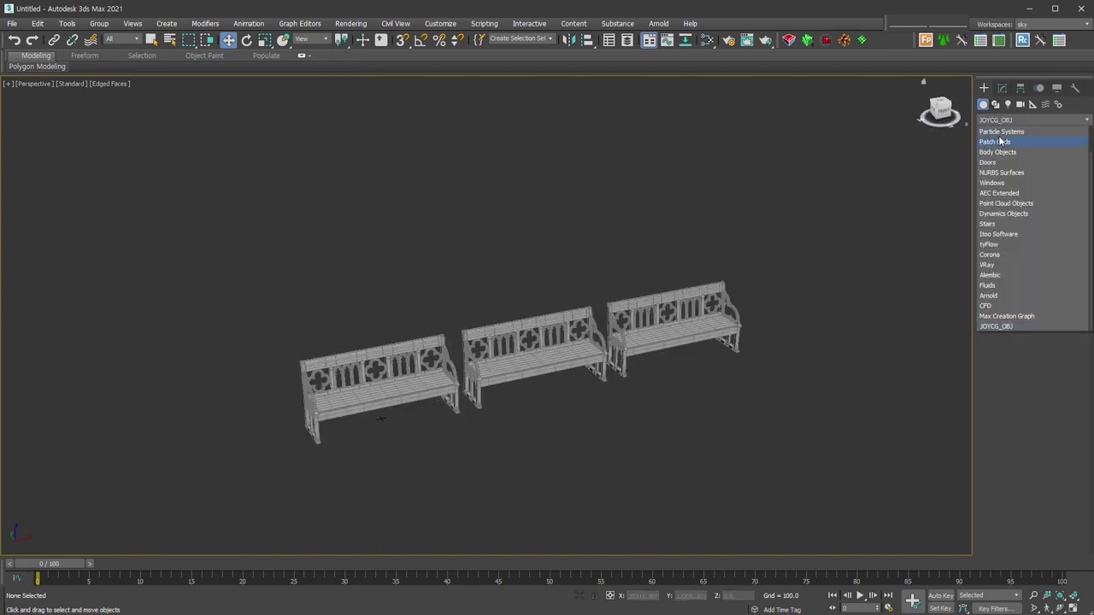
left_click(1001, 132)
left_click(992, 120)
scroll(995, 137, "up", 1)
left_click(1000, 132)
left_click(1009, 157)
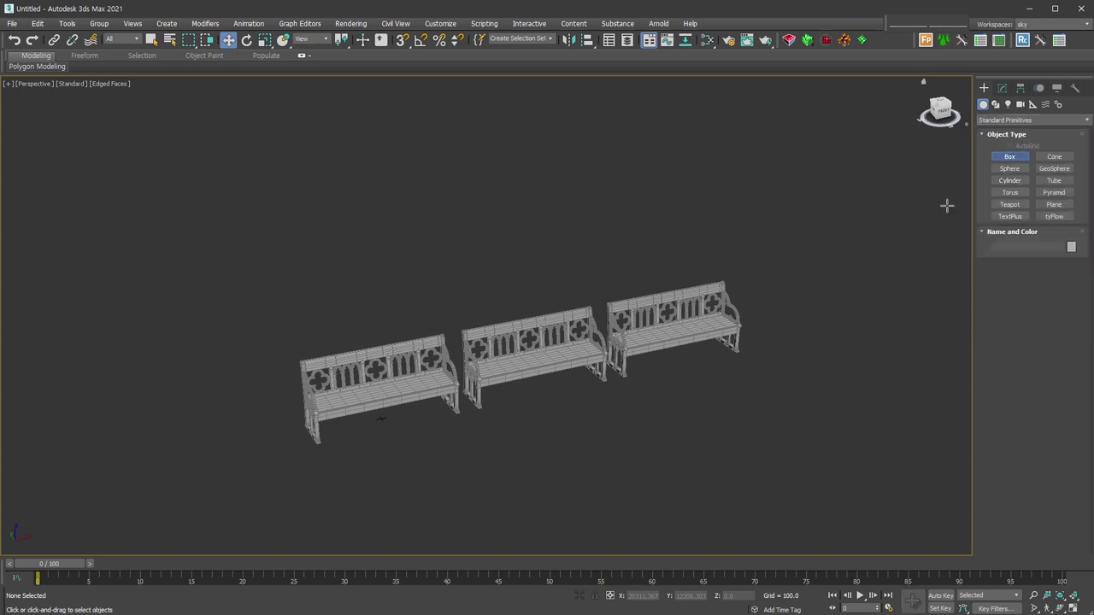
Step: Draw Box001 in front of the right-hand bench, then turn it about 28° and return to Move
left_click_drag(651, 419, 675, 445)
left_click(673, 407)
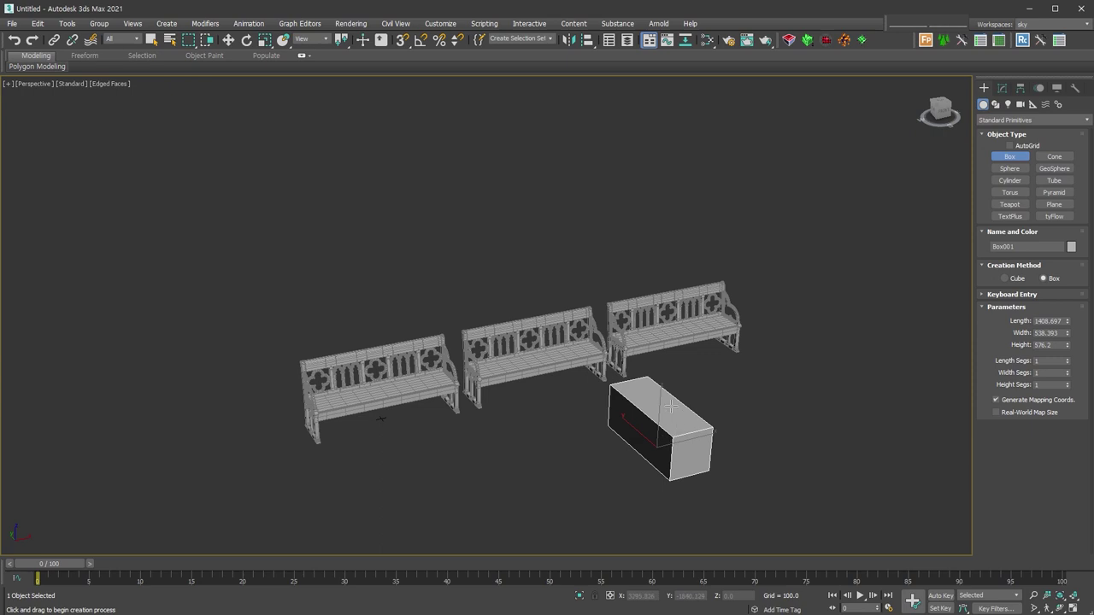
right_click(673, 406)
right_click(682, 418)
left_click(696, 439)
mouse_move(646, 474)
left_mouse_down()
mouse_move(679, 472)
mouse_move(658, 465)
left_mouse_up()
right_click(667, 400)
left_click(688, 407)
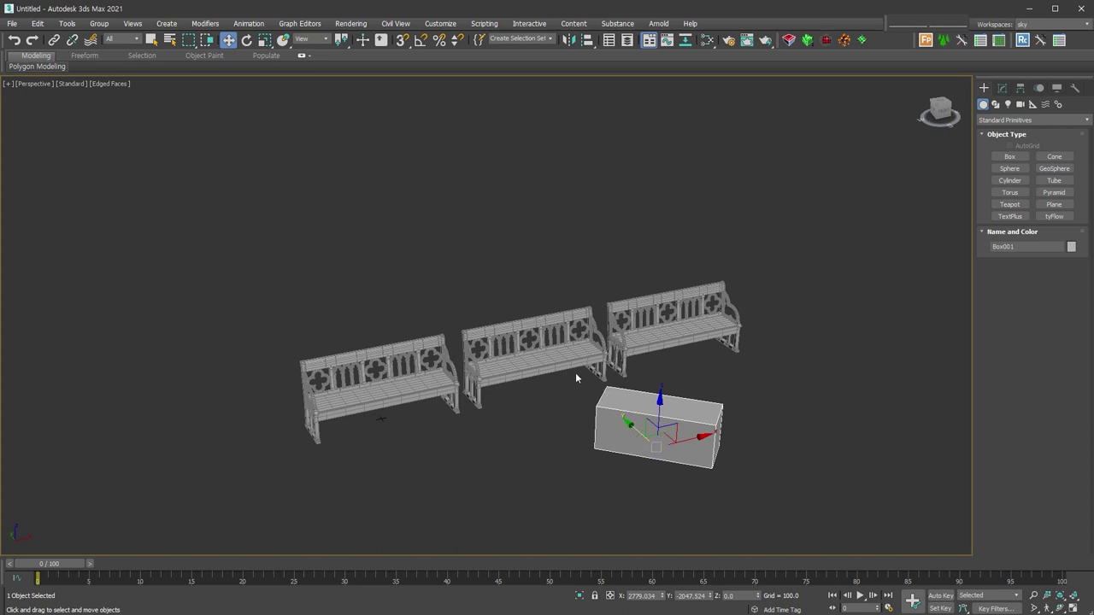
Step: Set the reference coordinate system to Pick with Box001, then test-move the box and cancel
left_click(321, 41)
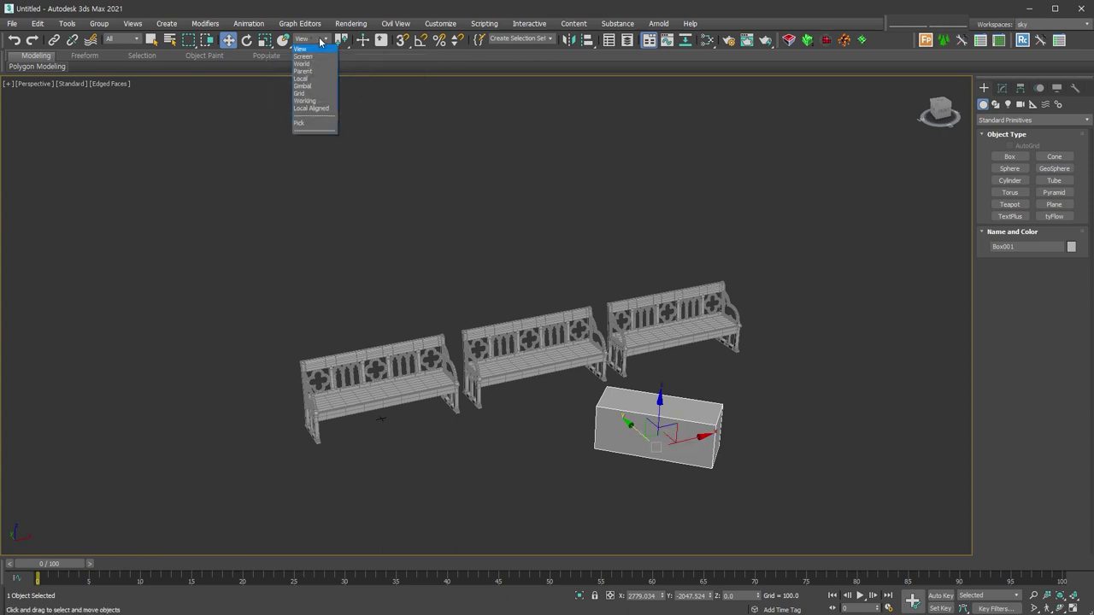
left_click(320, 127)
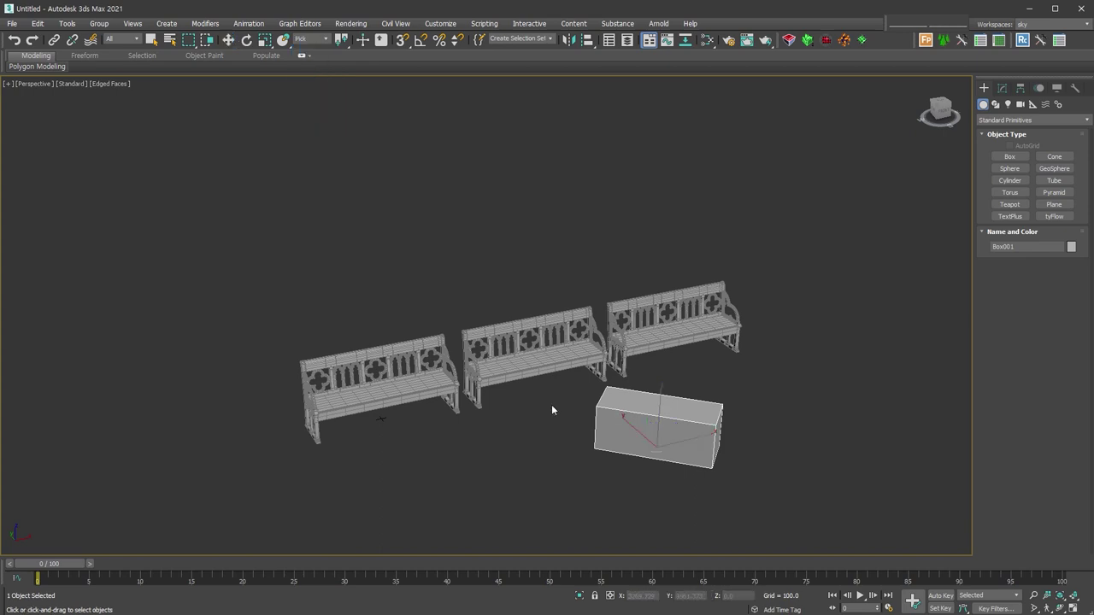
left_click(655, 419)
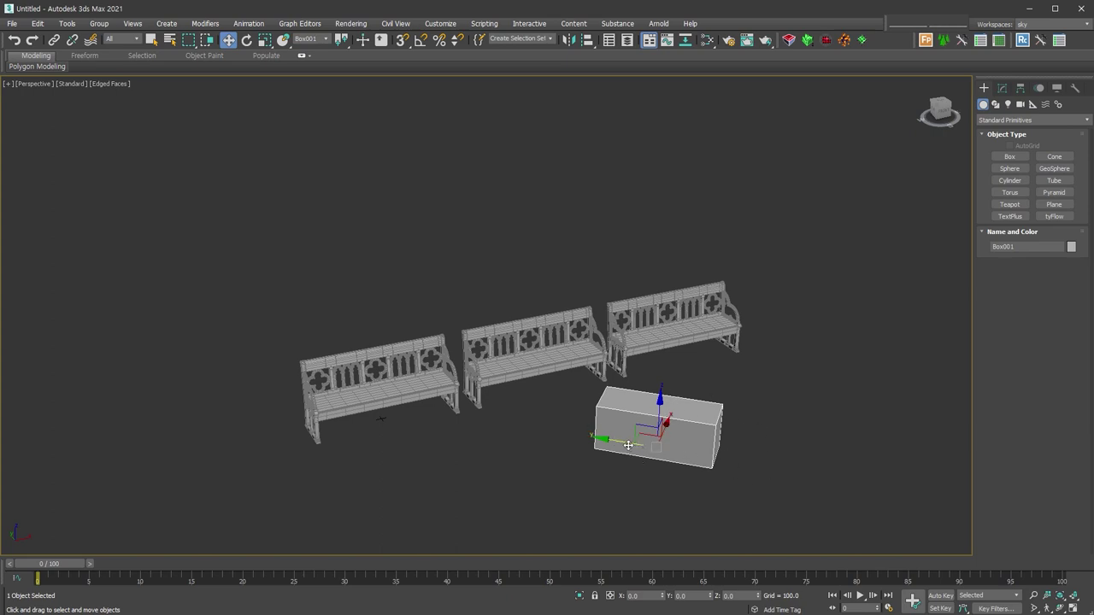
left_click_drag(600, 435, 570, 436)
right_click(569, 437)
Step: Select the three benches, shift them slightly, and frame them with Z
left_click(679, 224)
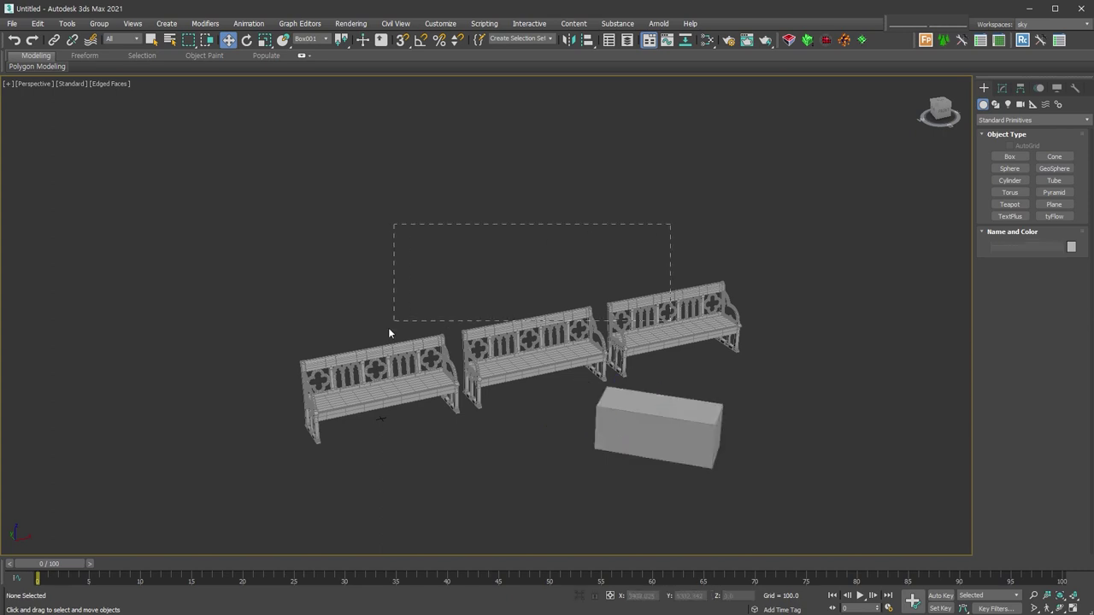
left_click_drag(392, 325, 393, 338)
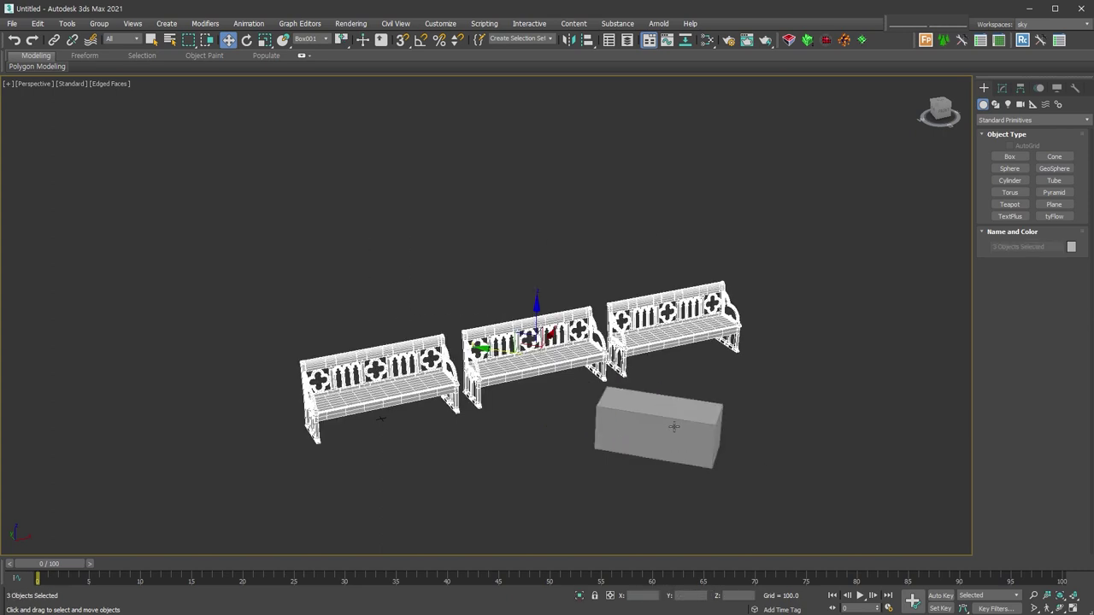
mouse_move(492, 349)
left_mouse_down()
mouse_move(454, 386)
mouse_move(493, 389)
left_mouse_up()
key("z")
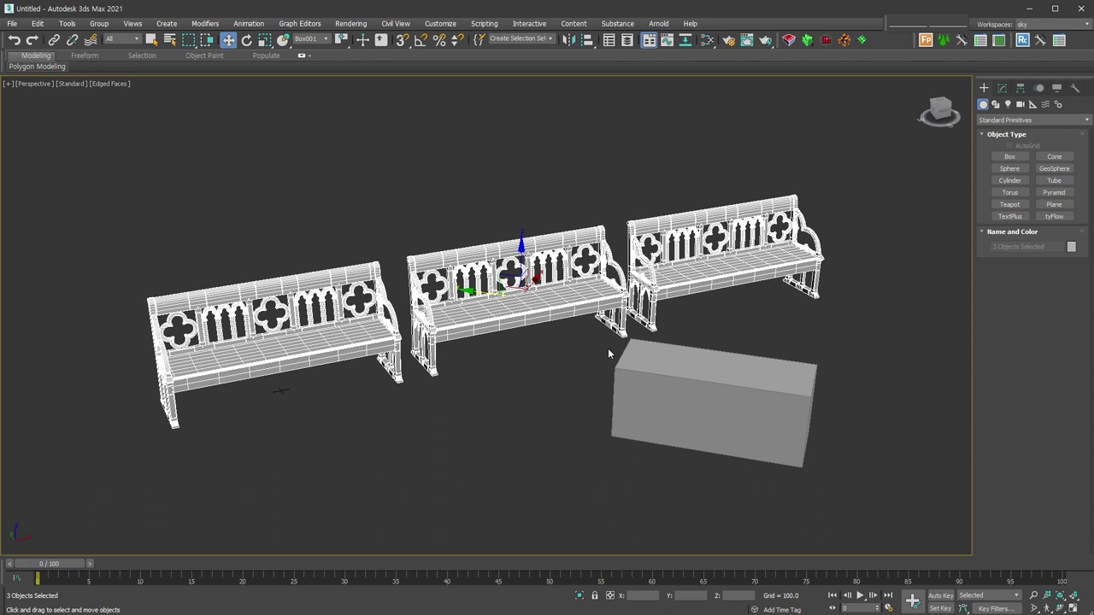
Step: Rotate the three benches about Box001's vertical axis until they face the front
right_click(499, 252)
left_click(513, 272)
left_click(312, 38)
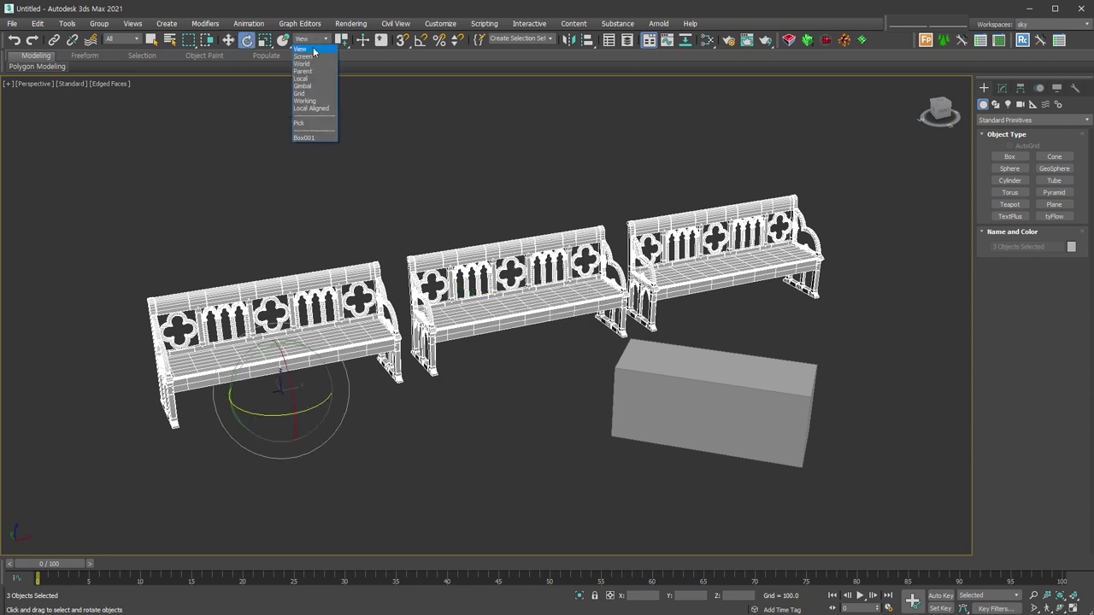
left_click(322, 138)
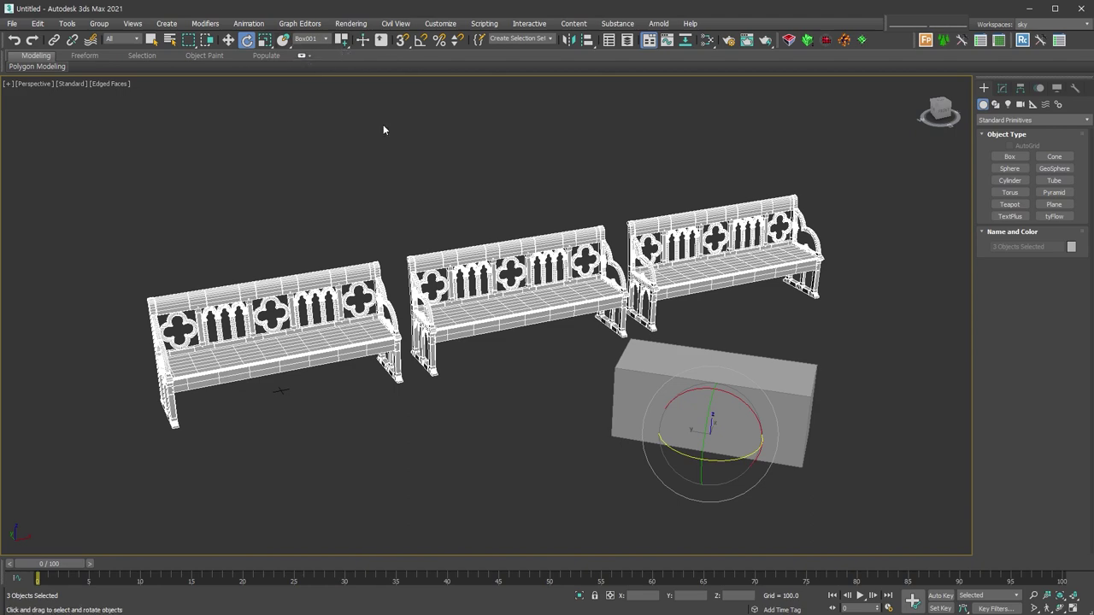
left_click_drag(684, 458, 721, 456)
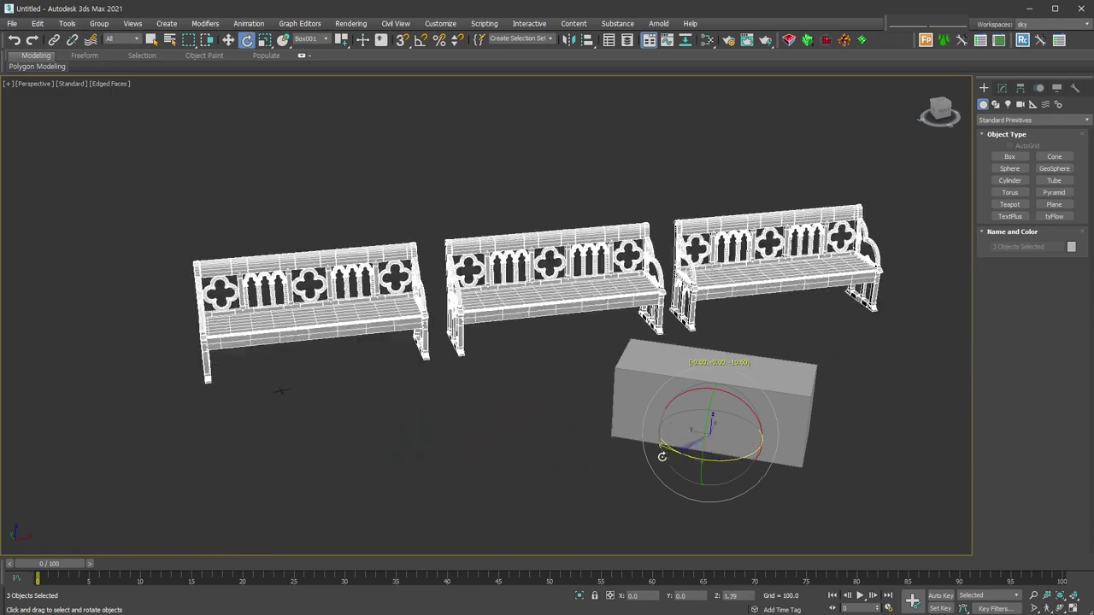
left_click_drag(721, 455, 649, 474)
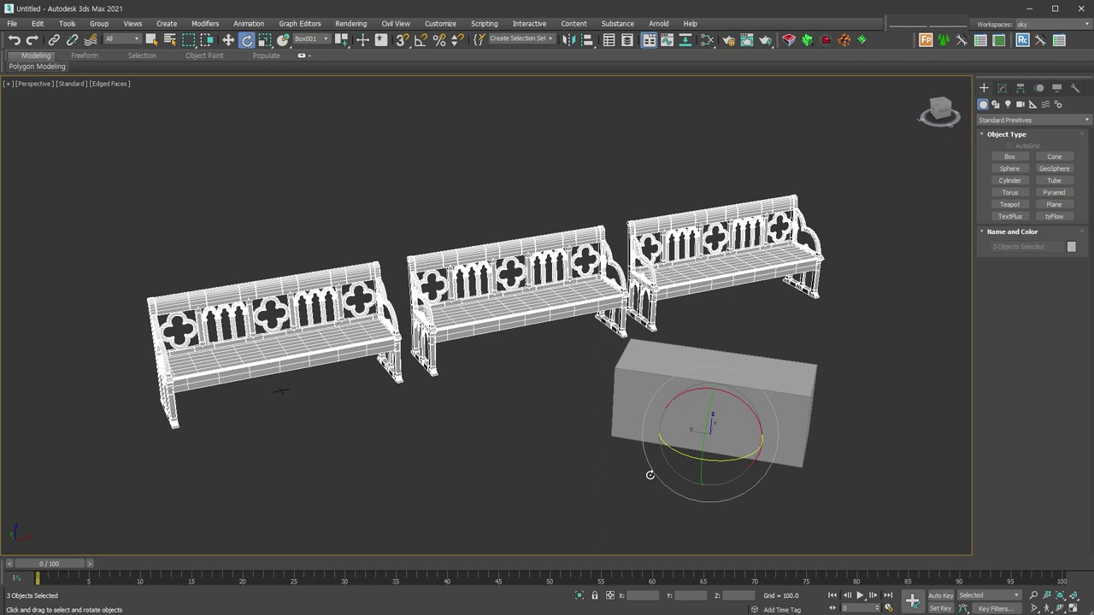
Step: Return to Move, orbit to a front-like angle, and select the right-hand bench
key("w")
mouse_move(650, 475)
middle_mouse_down("alt")
mouse_move(710, 300)
mouse_move(767, 340)
middle_mouse_up("alt")
left_click(710, 300)
left_click(307, 40)
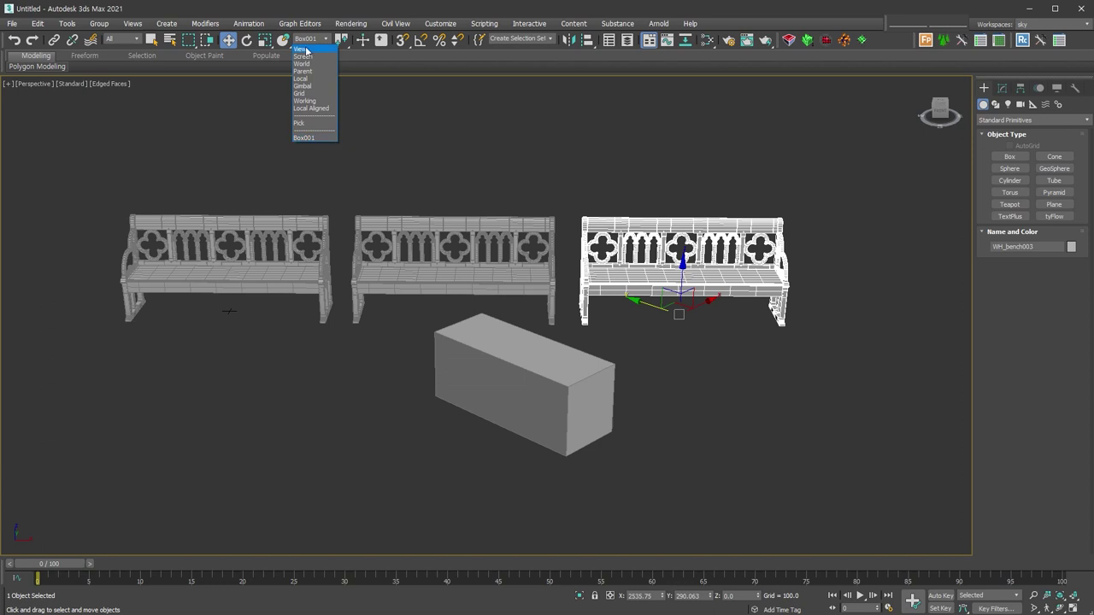
Step: Set the reference system to View and hide the left and middle benches and the box
left_click(303, 48)
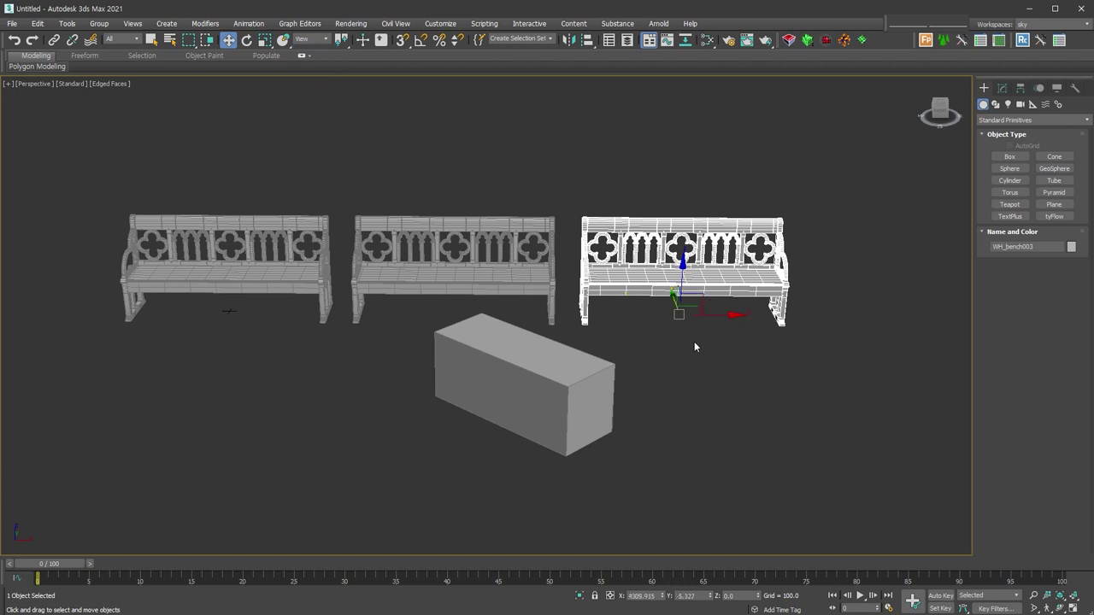
left_click_drag(534, 477, 224, 221)
key("Delete")
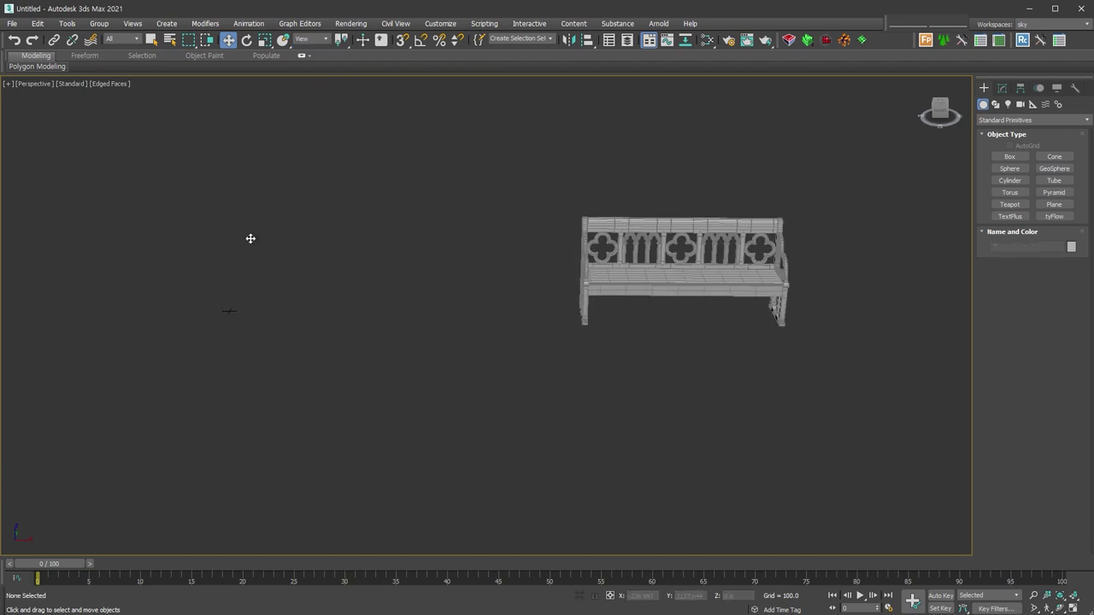
key("z")
Step: Select the remaining right-hand bench and orbit to an angled view of it
left_click(560, 321)
scroll(589, 348, "down", 3)
middle_click_drag(594, 364, 652, 419, "alt")
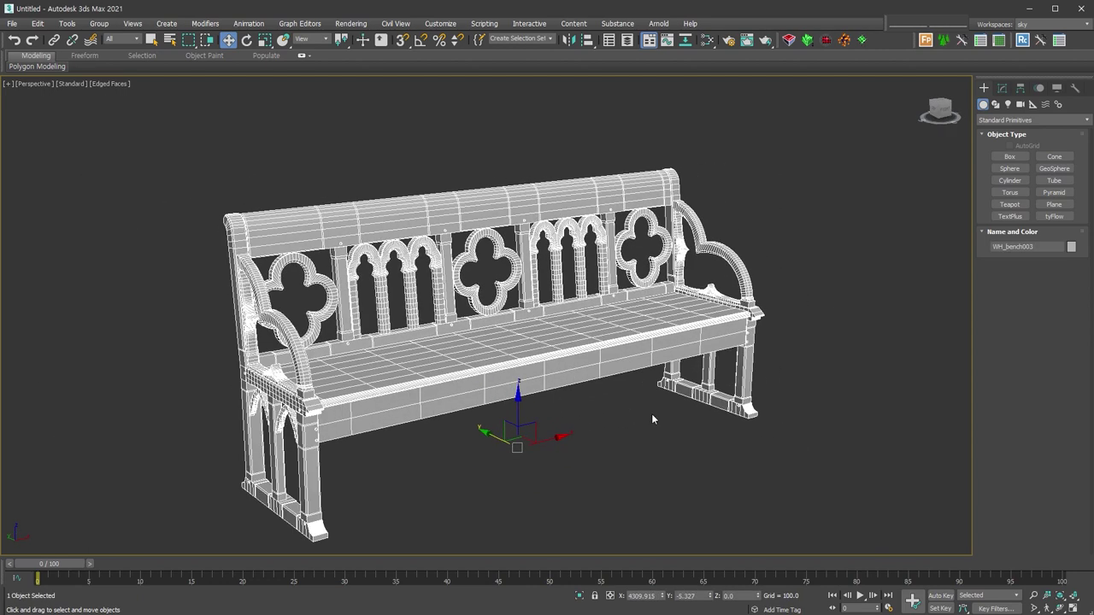
left_click(1020, 88)
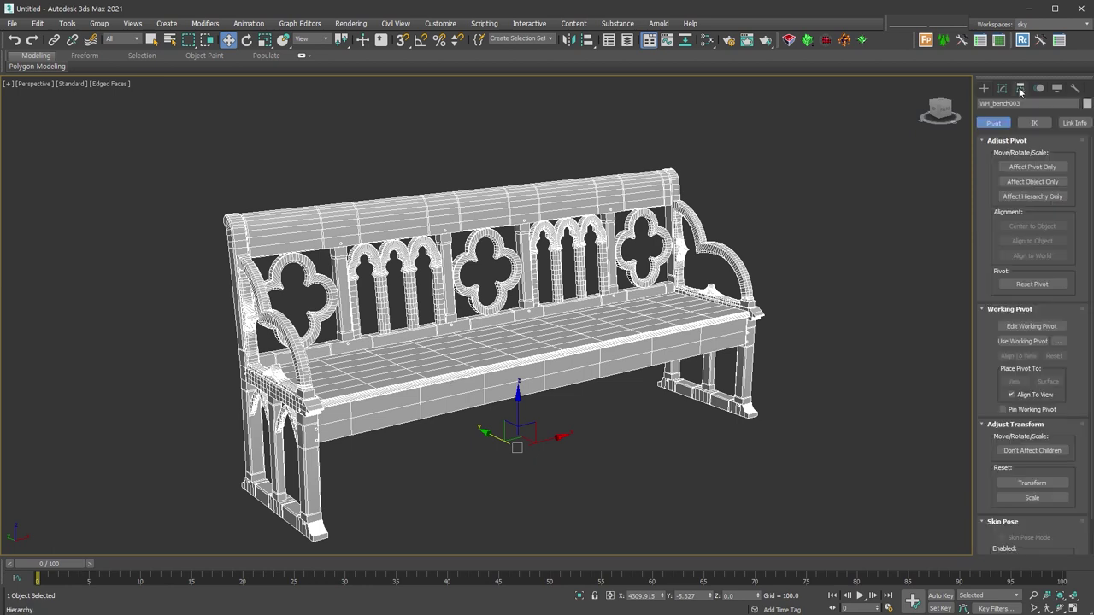
Step: Enable Affect Pivot Only, center the pivot on WH_bench003, and show its Editable Poly stack
left_click(1059, 170)
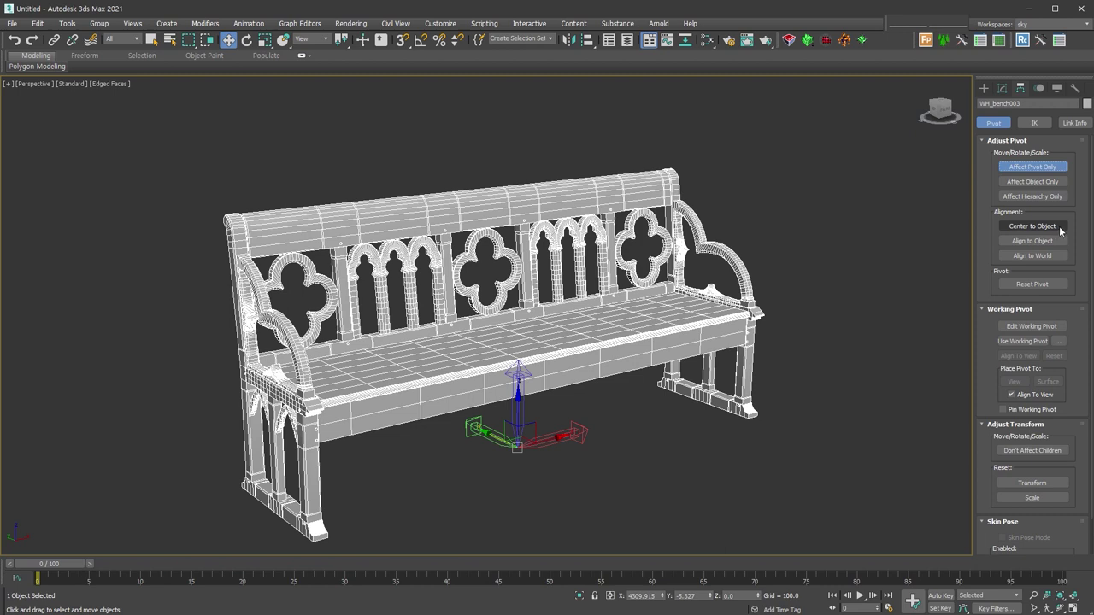
left_click(1059, 228)
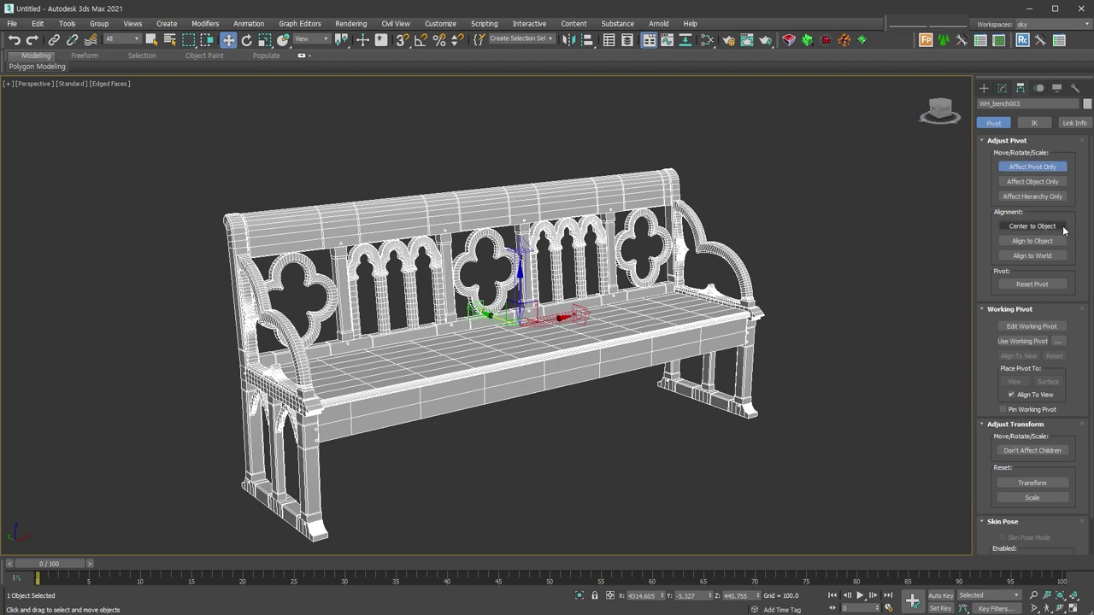
left_click(1051, 227)
left_click(875, 181)
left_click(681, 298)
left_click(1001, 88)
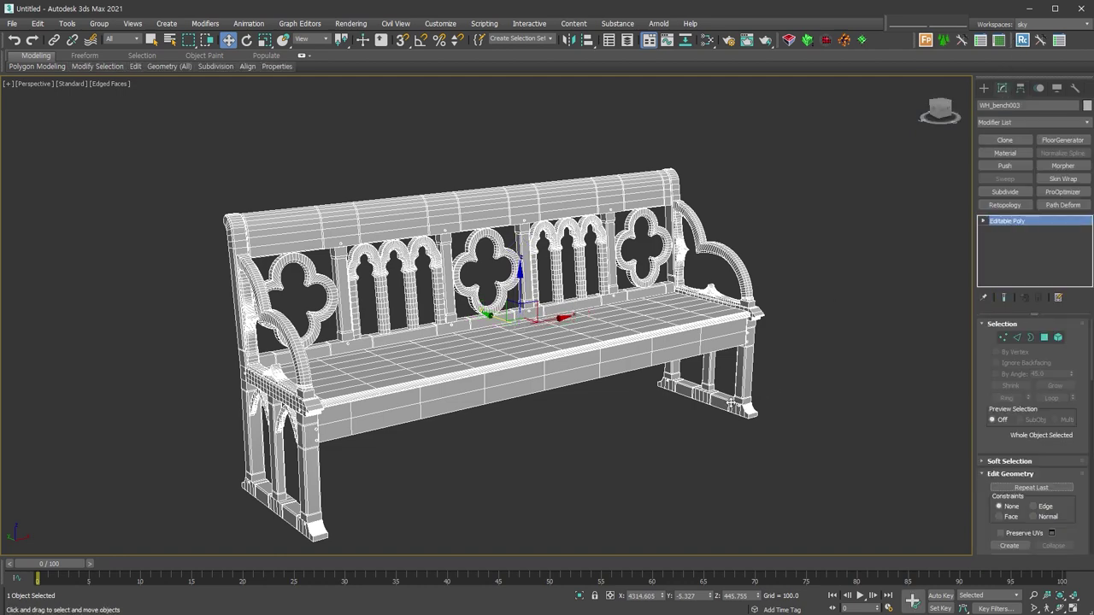
Step: In Element mode, detach the bench's left quatrefoil as a new object
middle_click_drag(730, 402, 873, 377, "alt")
key("5")
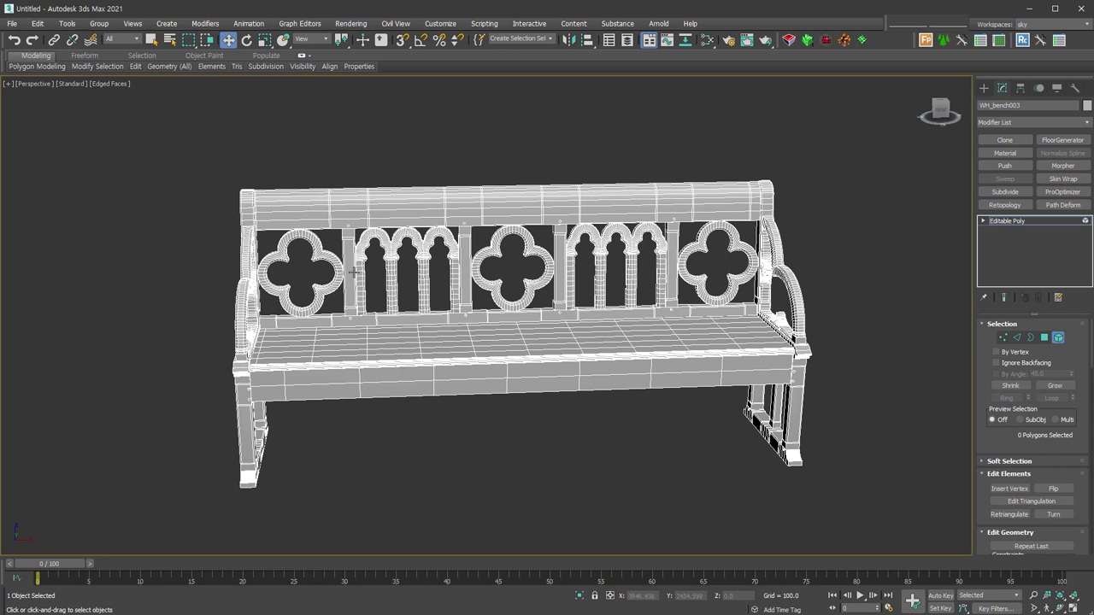
left_click(327, 291)
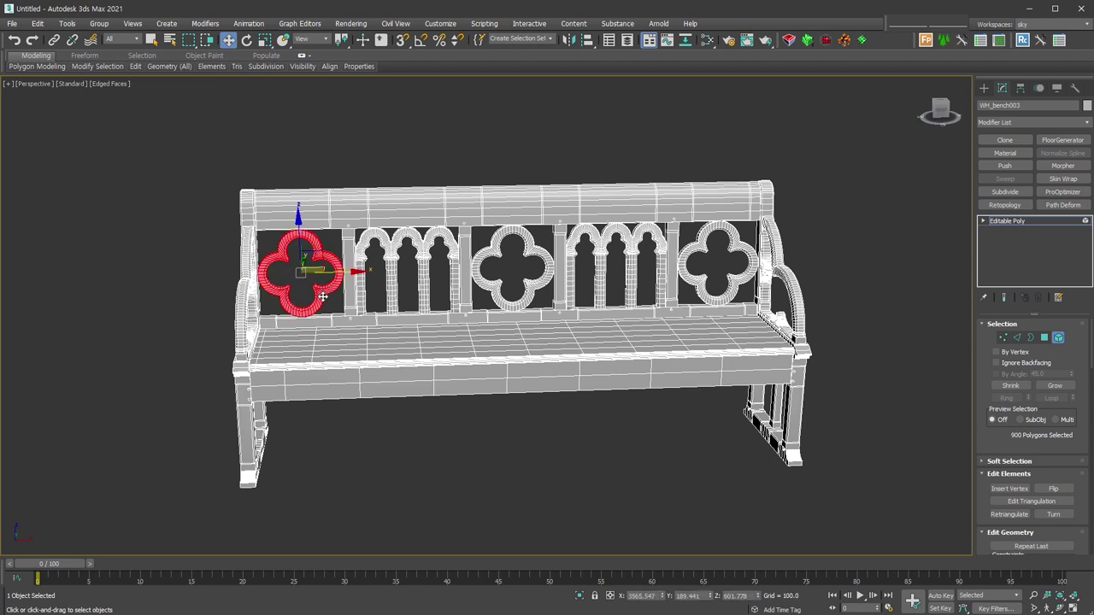
scroll(982, 437, "down", 5)
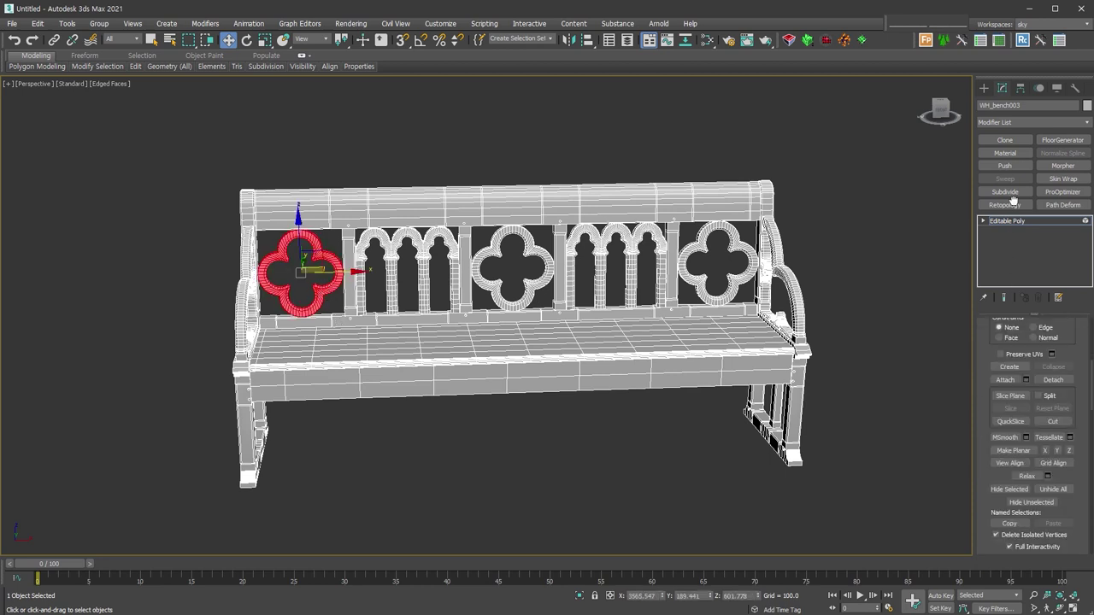
left_click(1057, 380)
left_click(434, 385)
Step: Move the detached quatrefoil below the seat, tilt it about 20°, and enable Affect Pivot Only
left_click(335, 307)
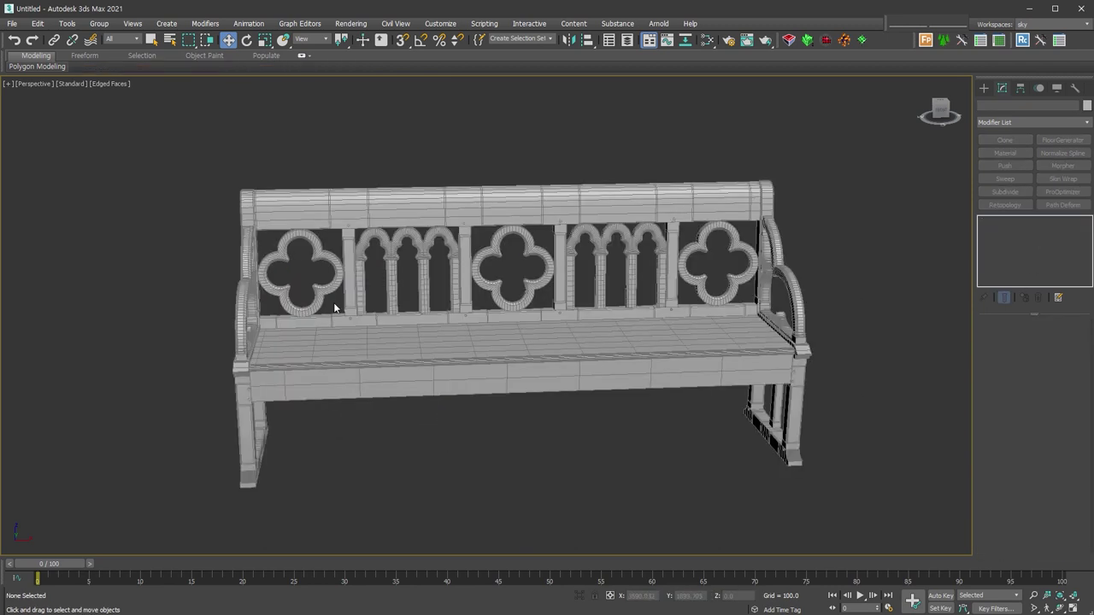
left_click(330, 282)
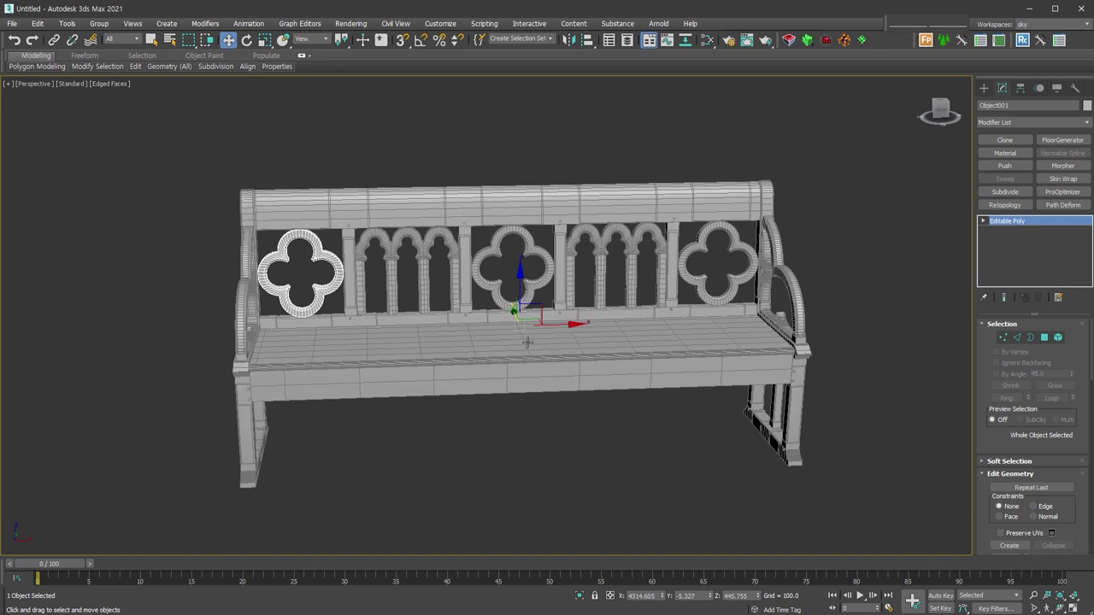
mouse_move(523, 315)
left_mouse_down()
mouse_move(604, 346)
mouse_move(285, 253)
left_mouse_up()
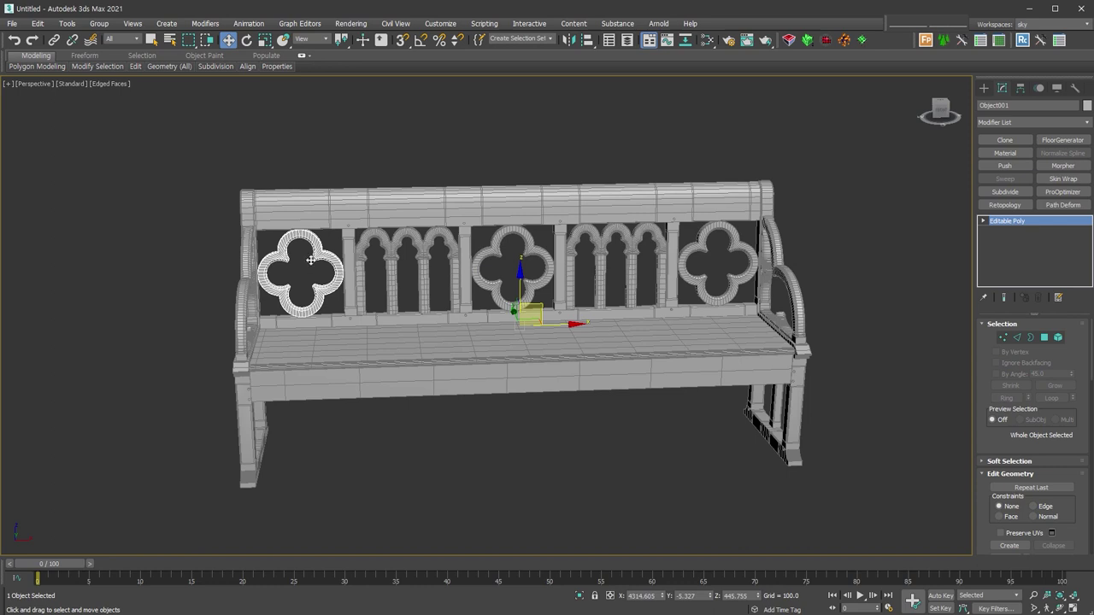
right_click(310, 259)
left_click(355, 279)
left_click_drag(502, 337, 524, 342)
left_click(1020, 88)
left_click(1043, 169)
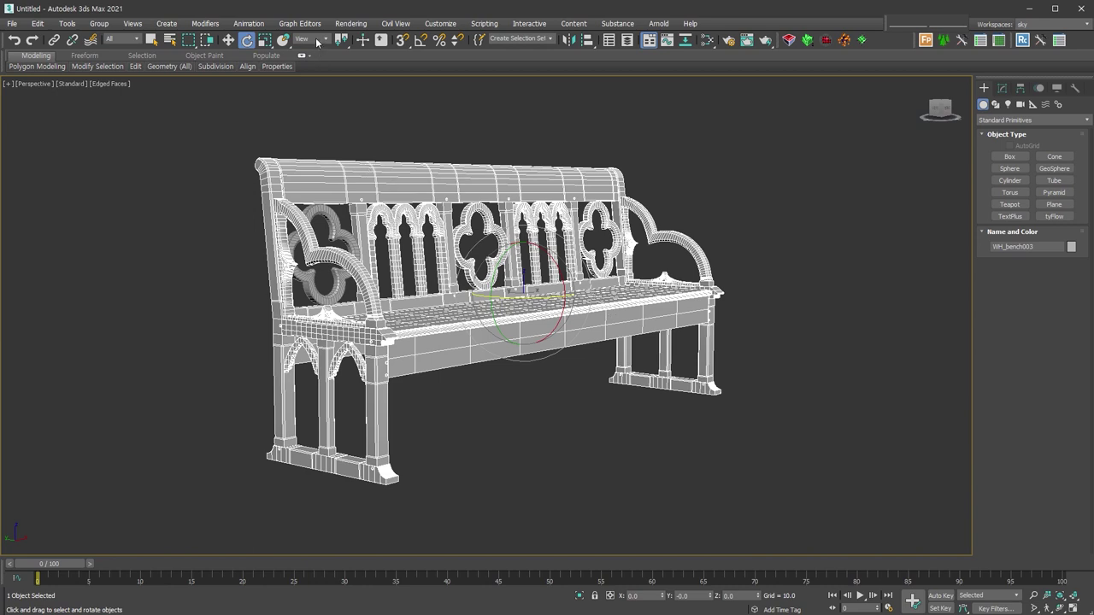
Step: Keep View as the reference coordinate system, switch to Move, and orbit to a higher view
left_click(317, 41)
left_click(300, 49)
left_click(229, 40)
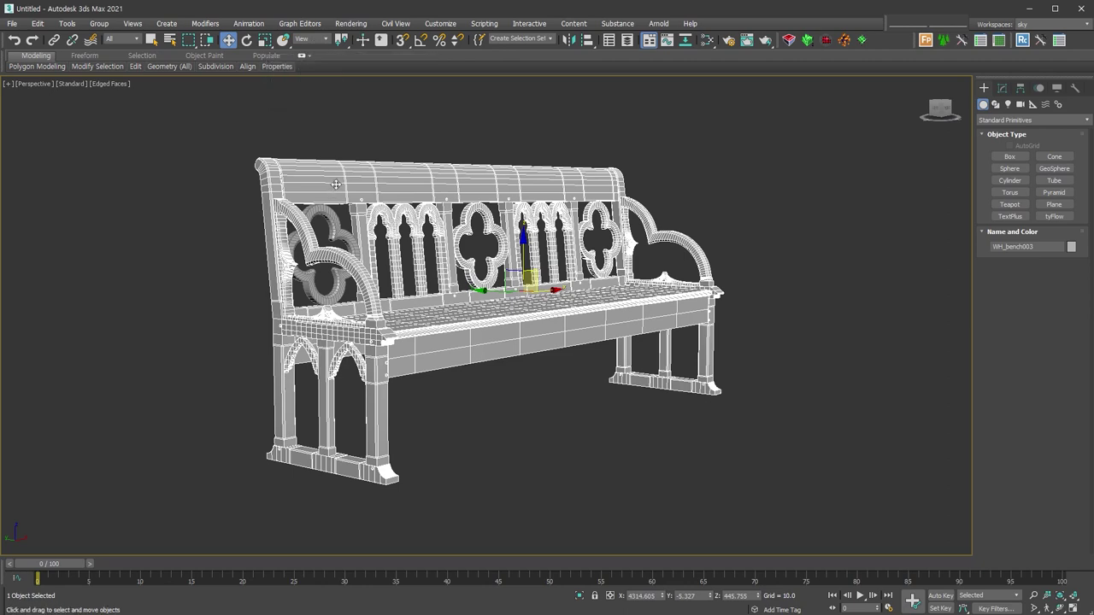
middle_click_drag(607, 334, 577, 370, "alt")
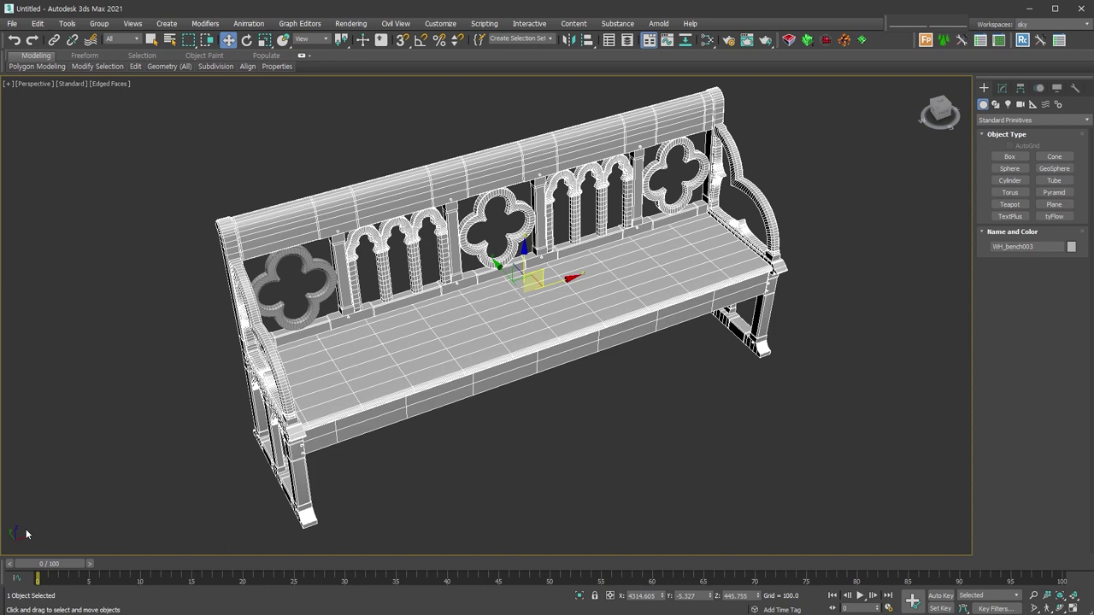
Step: Switch the reference coordinate system to Screen and orbit around the bench to watch the gizmo
left_click(321, 40)
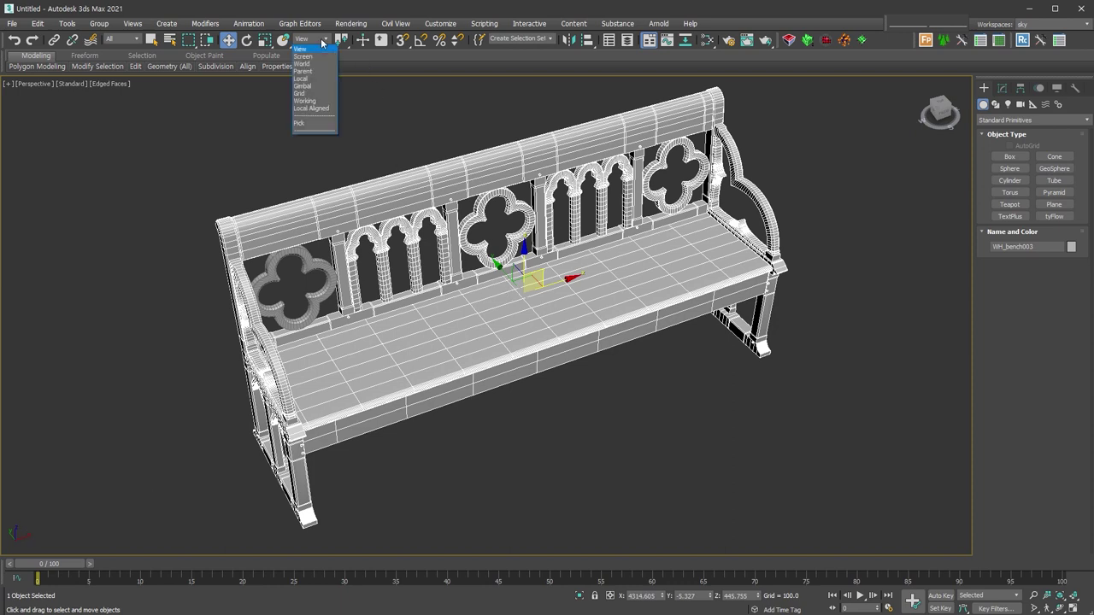
left_click(316, 57)
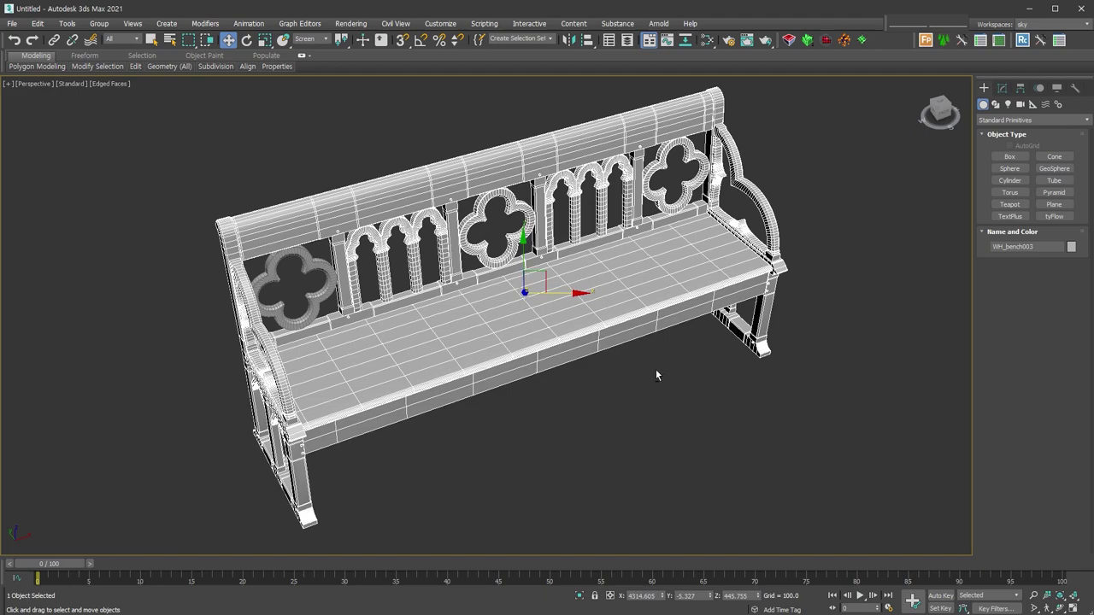
middle_click_drag(656, 375, 577, 345, "alt")
middle_click_drag(668, 353, 590, 351, "alt")
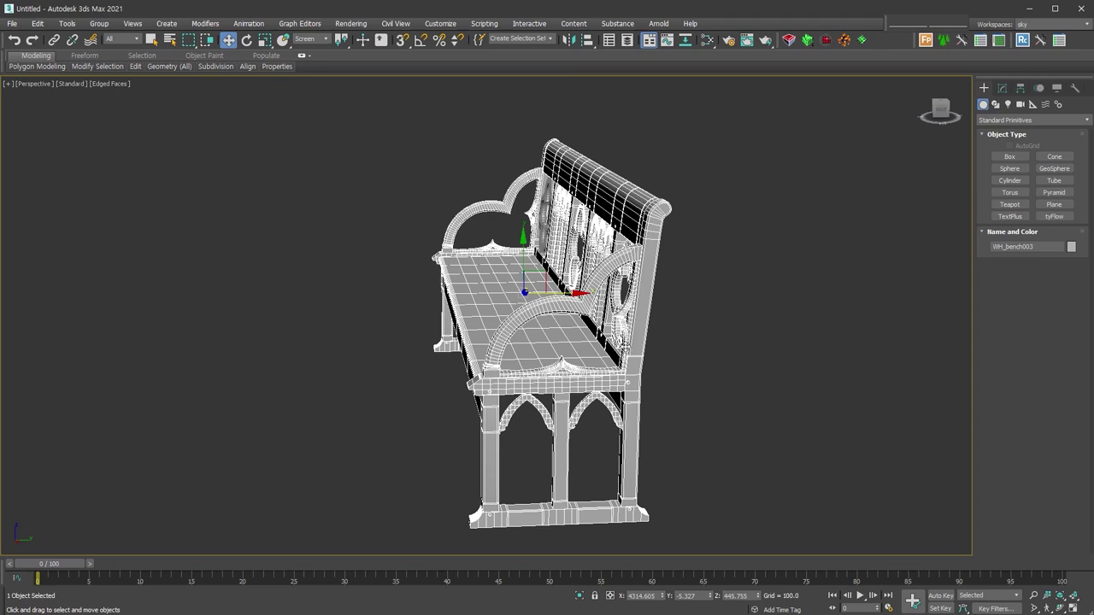
middle_click_drag(598, 380, 660, 390, "alt")
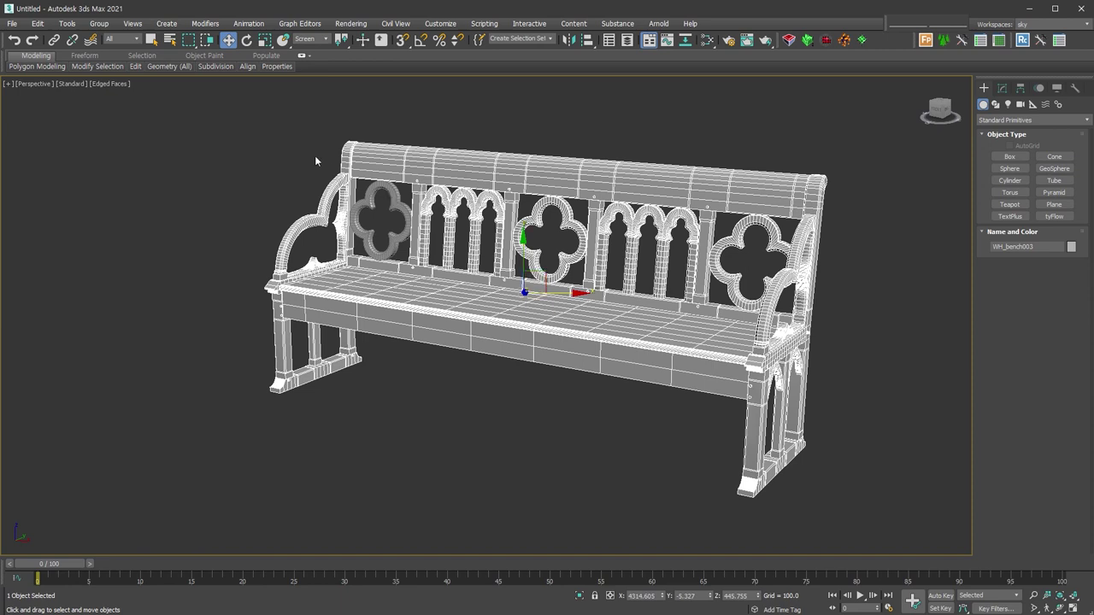
Step: Set the reference coordinate system to Local and orbit toward the bench's right end
left_click(313, 39)
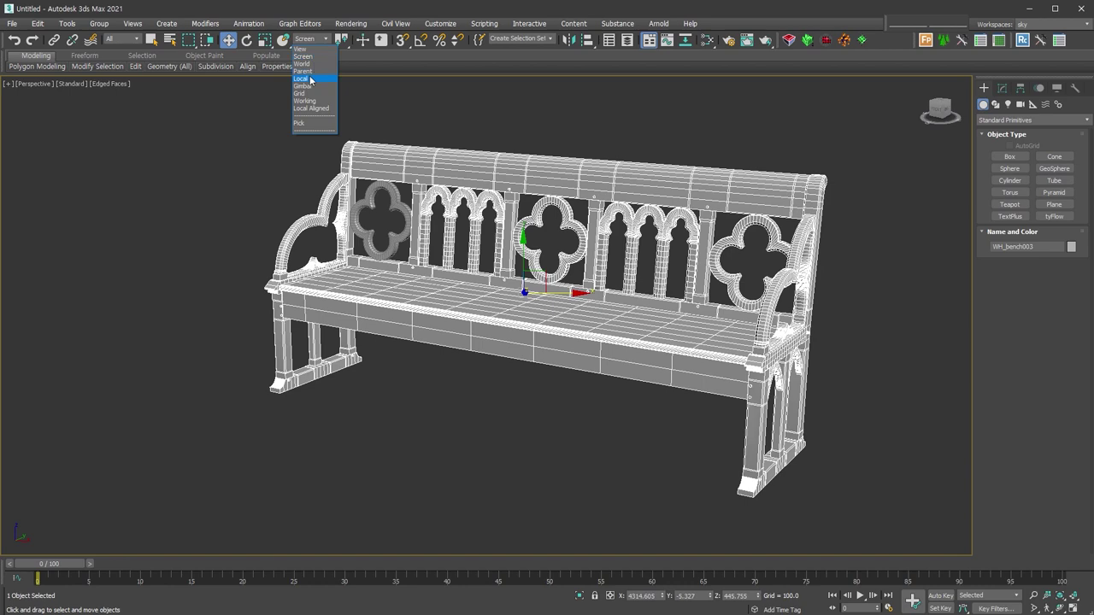
left_click(310, 79)
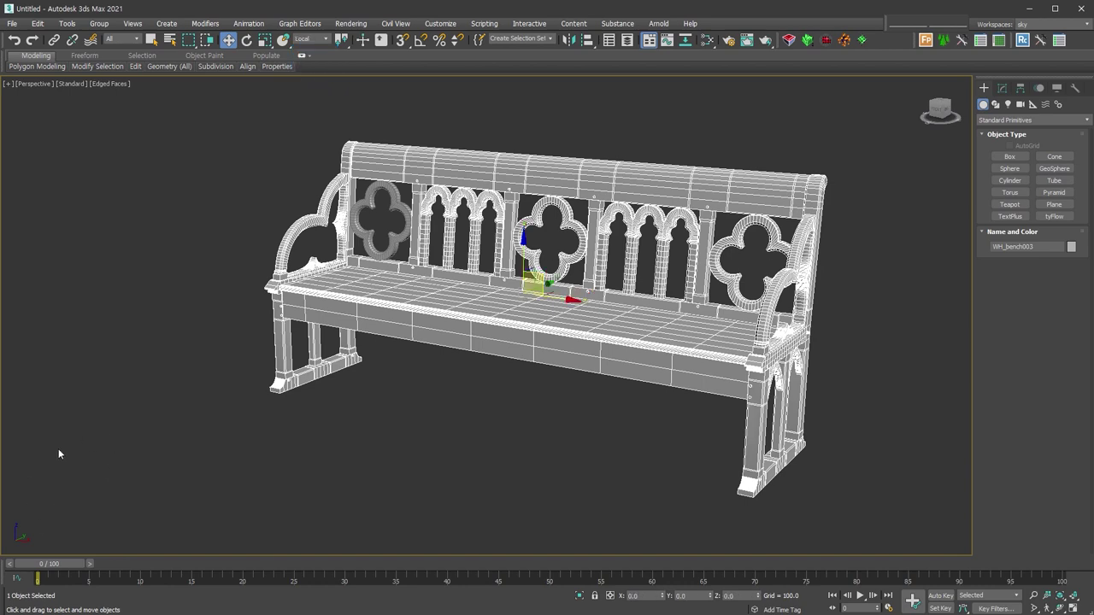
middle_click_drag(357, 478, 504, 463, "alt")
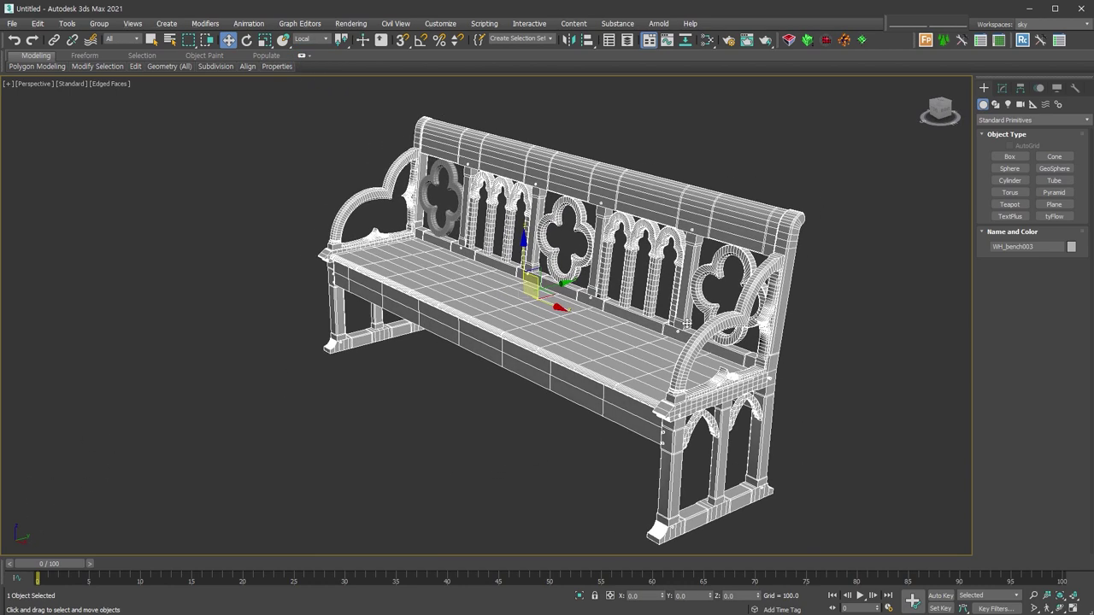
Step: Rotate the bench to face front, return to Move, and orbit to a frontal view
right_click(576, 291)
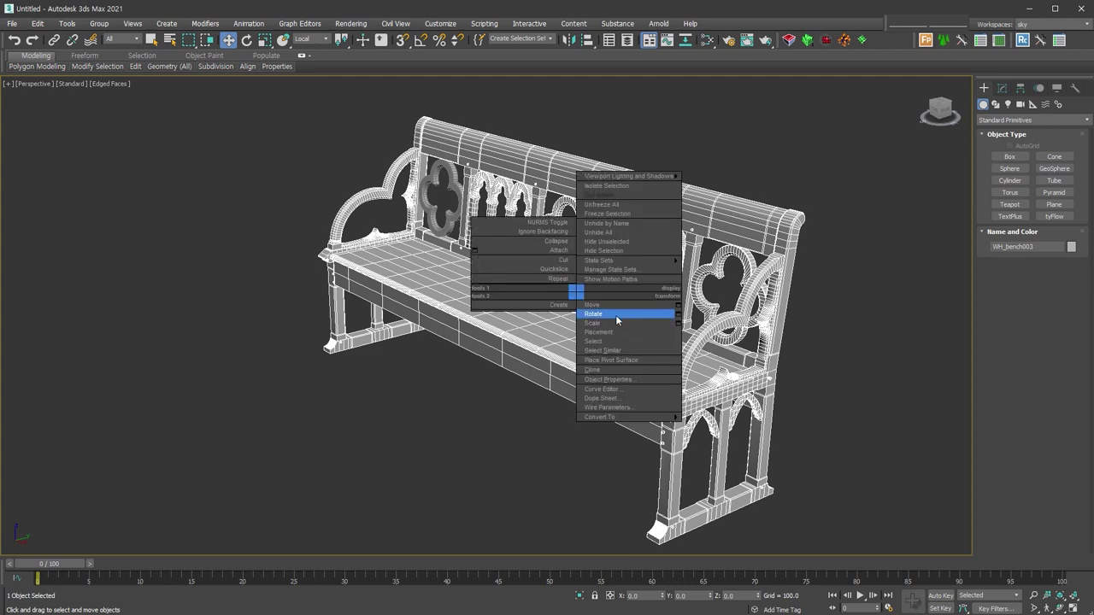
left_click(616, 315)
left_click_drag(589, 294, 521, 299)
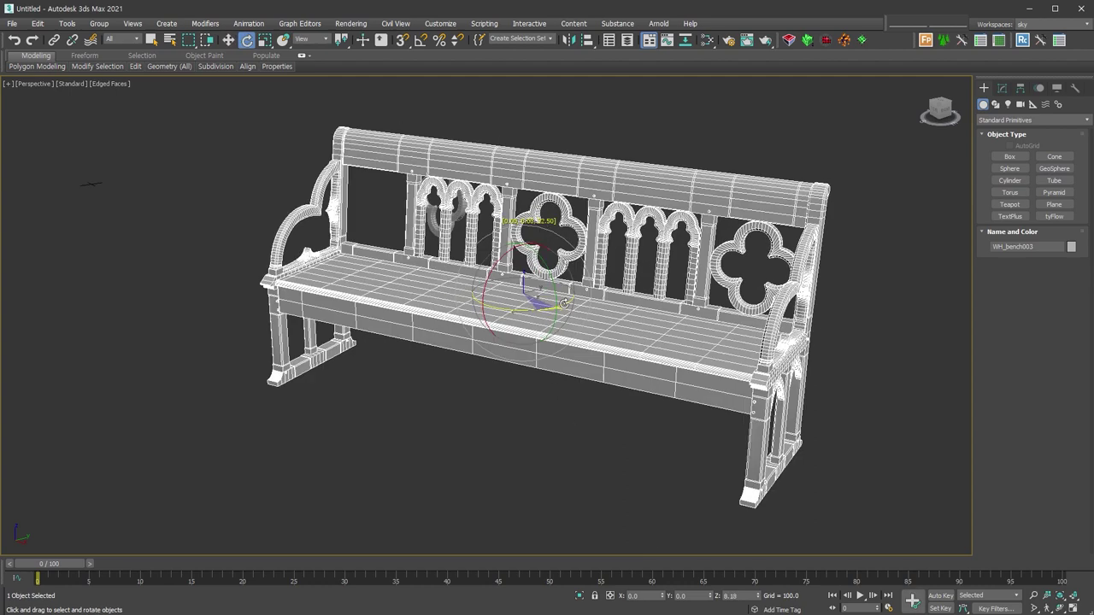
right_click(586, 282)
left_click(598, 296)
middle_click_drag(612, 310, 558, 246, "alt")
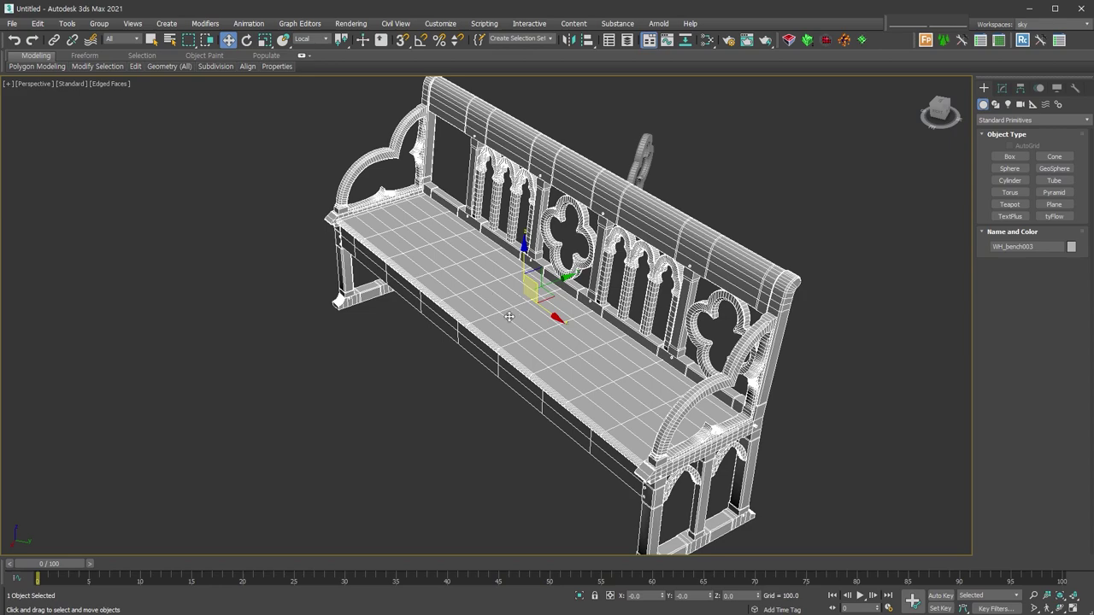
mouse_move(461, 370)
middle_mouse_down("alt")
mouse_move(555, 391)
mouse_move(593, 420)
mouse_move(640, 403)
mouse_move(647, 410)
mouse_move(629, 396)
middle_mouse_up("alt")
Step: Switch the reference coordinate system back to View and orbit to a near-front view
left_click(316, 39)
left_click(320, 50)
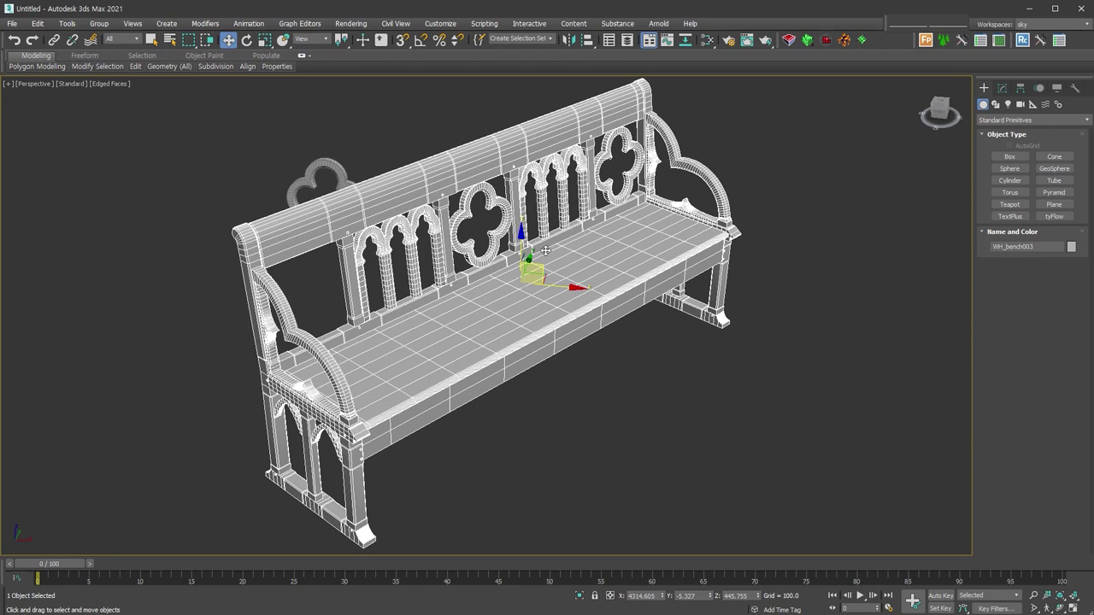
middle_click_drag(654, 352, 587, 363, "alt")
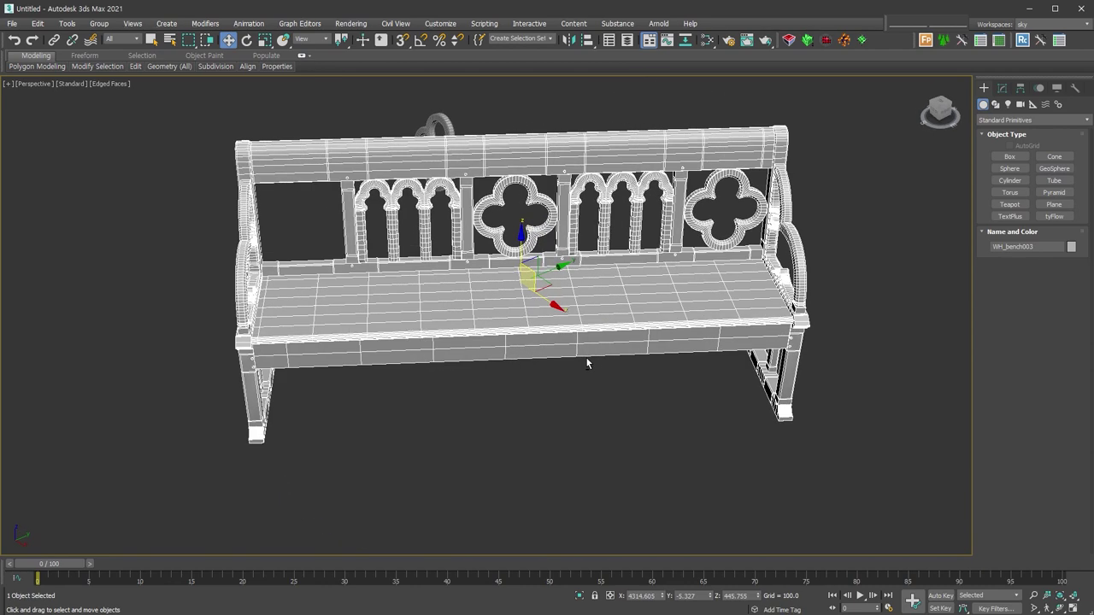
Step: Set the coordinate system to Local, then use Pick to make Object001 the reference coordinate system
left_click(323, 39)
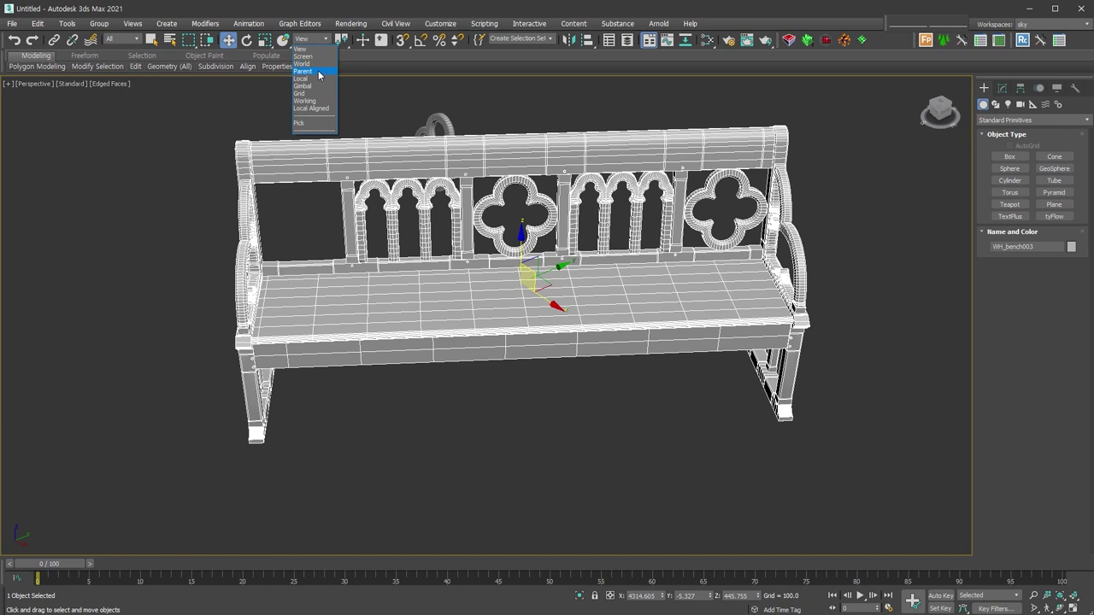
left_click(312, 77)
left_click(316, 40)
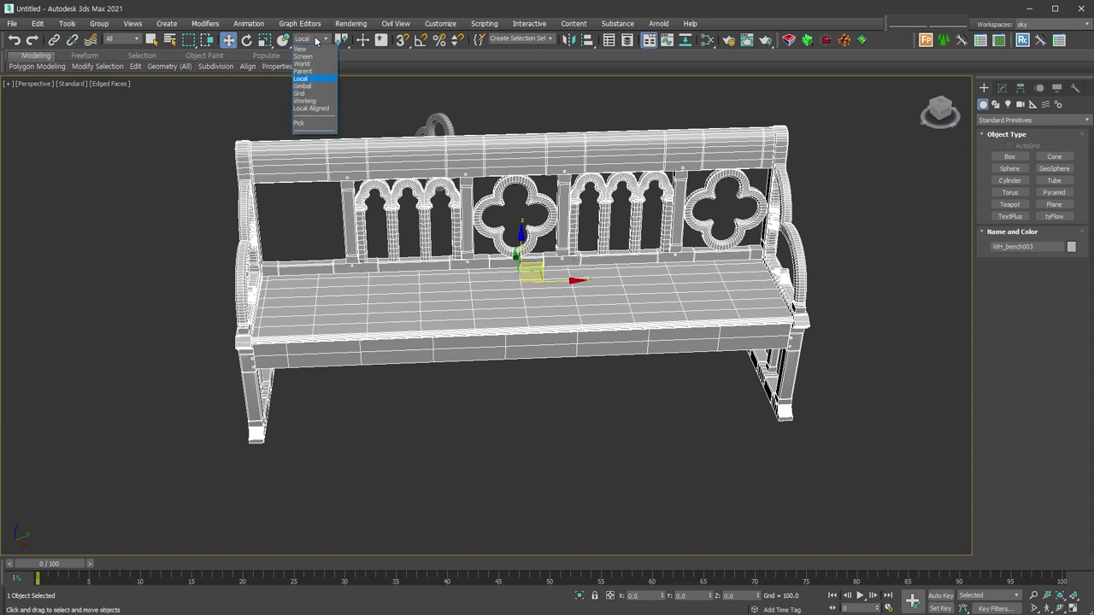
left_click(300, 125)
left_click(444, 121)
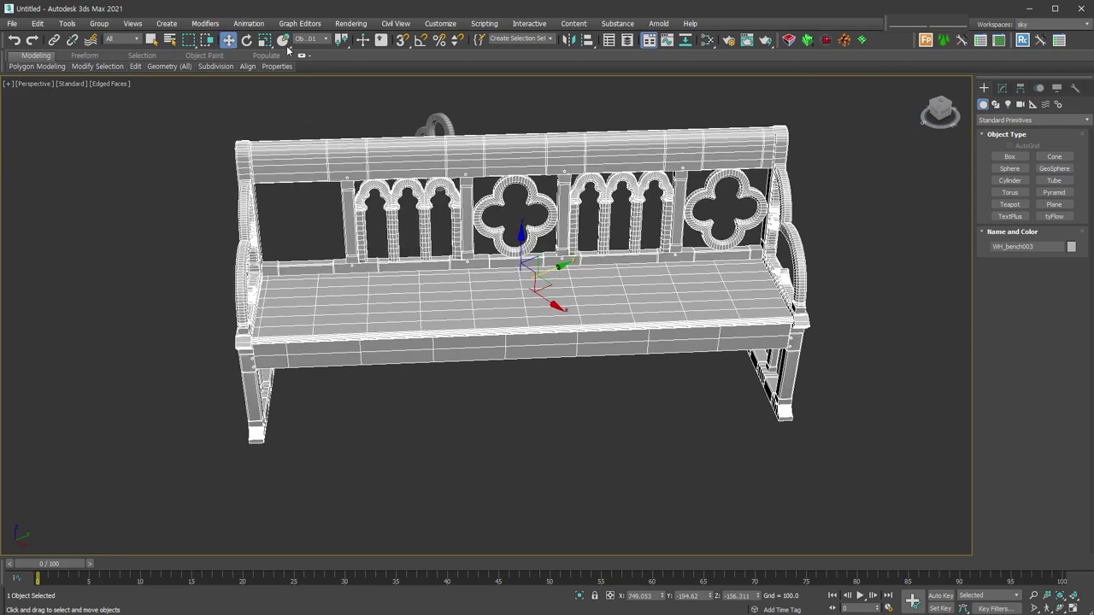
Step: Switch to Rotate and select the whole bench with a selection rectangle
left_click(246, 40)
left_click(314, 39)
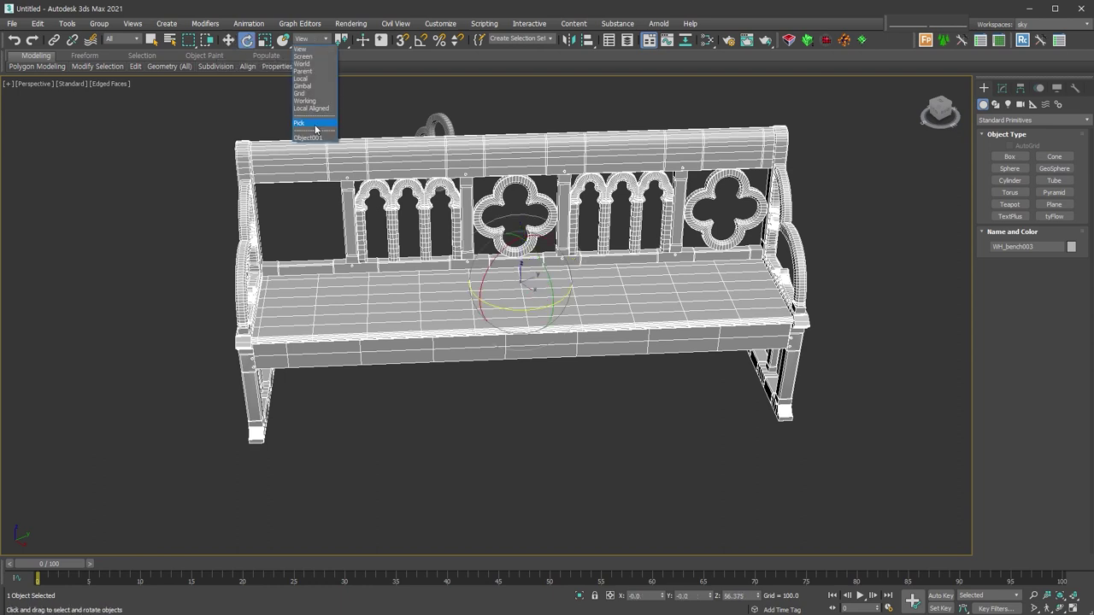
left_click_drag(798, 464, 359, 110)
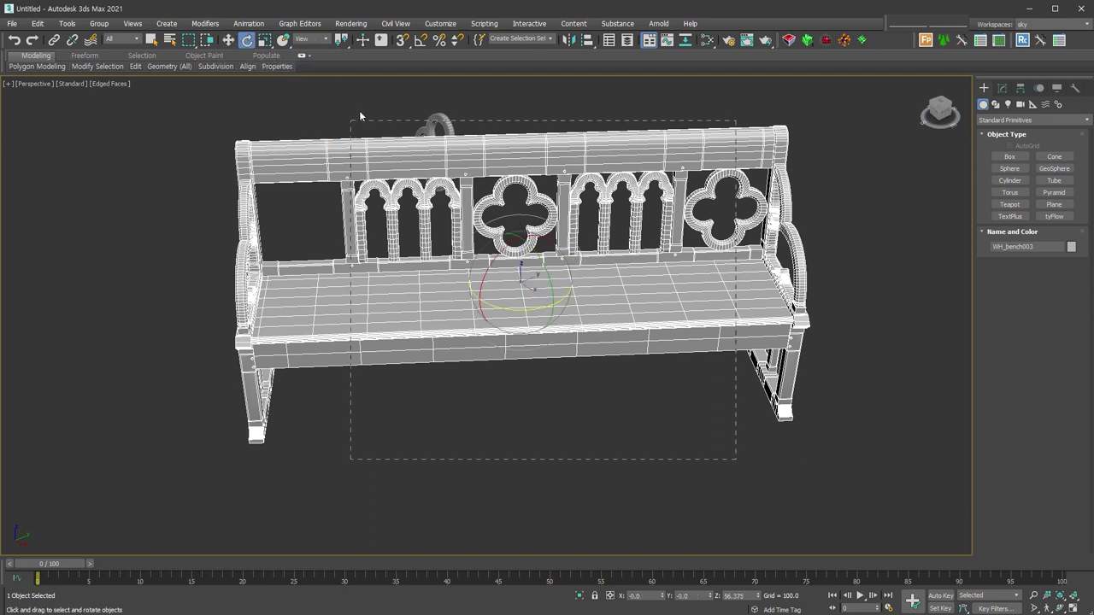
Step: Clear the scene and create a sphere at the grid centre with a long flat box beside it
key("z")
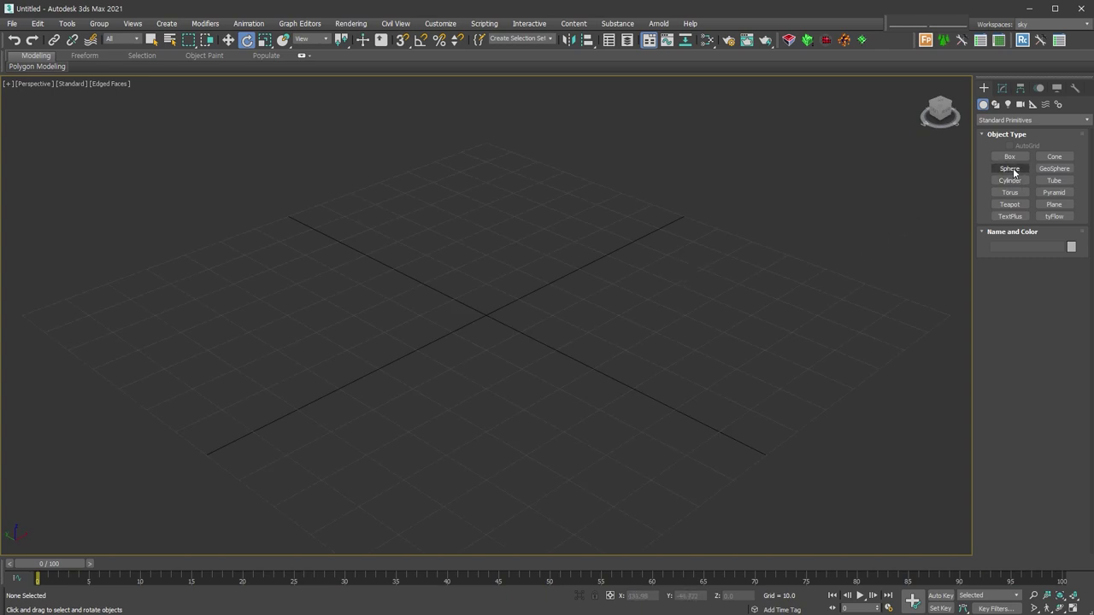
left_click(1009, 169)
left_click_drag(502, 311, 510, 354)
left_click(1010, 156)
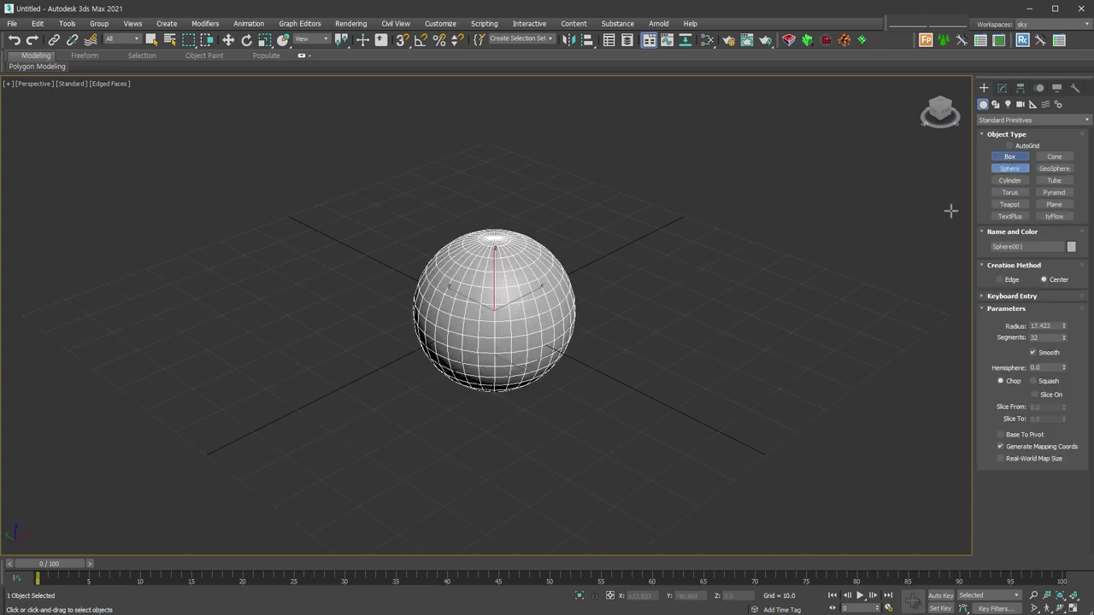
middle_click_drag(724, 276, 723, 354, "alt")
left_click_drag(672, 311, 843, 300)
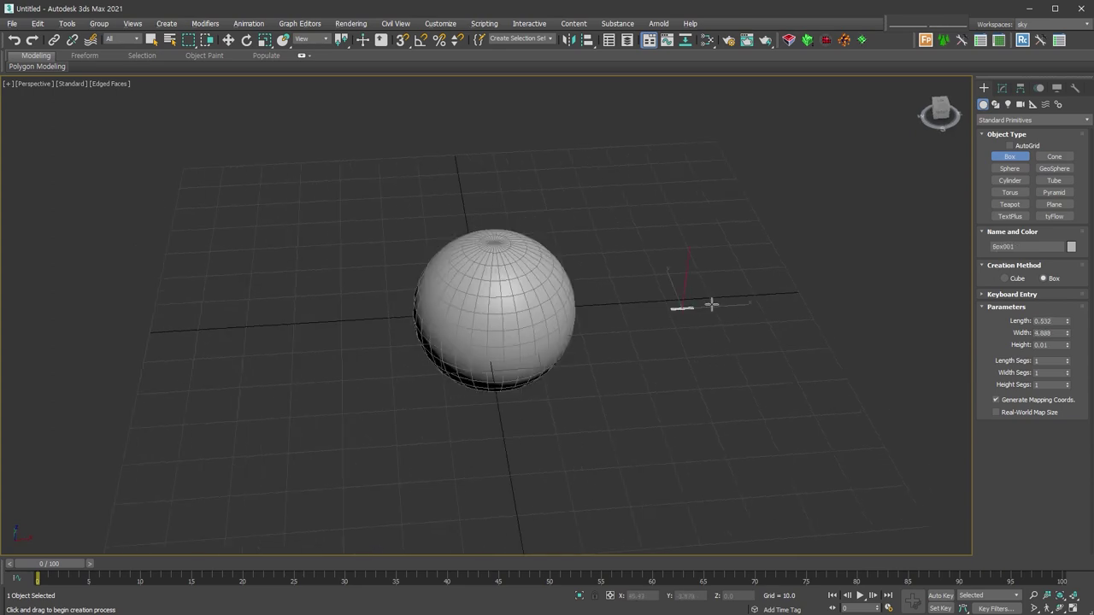
left_click(841, 203)
middle_click_drag(665, 327, 595, 312, "alt")
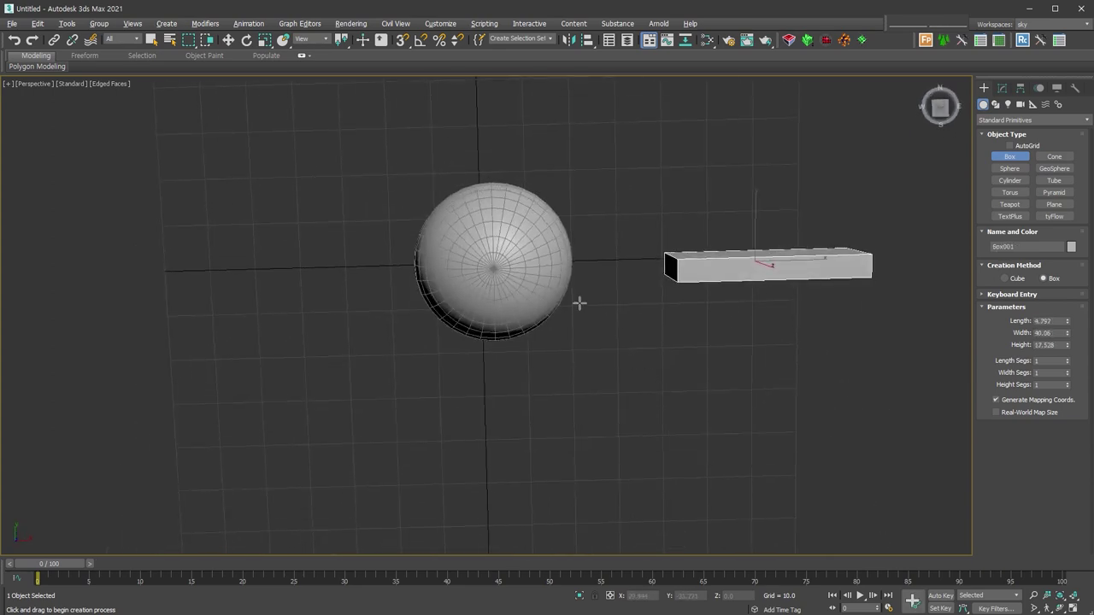
Step: In Top view, centre-align the box to the sphere along Y and switch to wireframe
key("t")
key("alt+a")
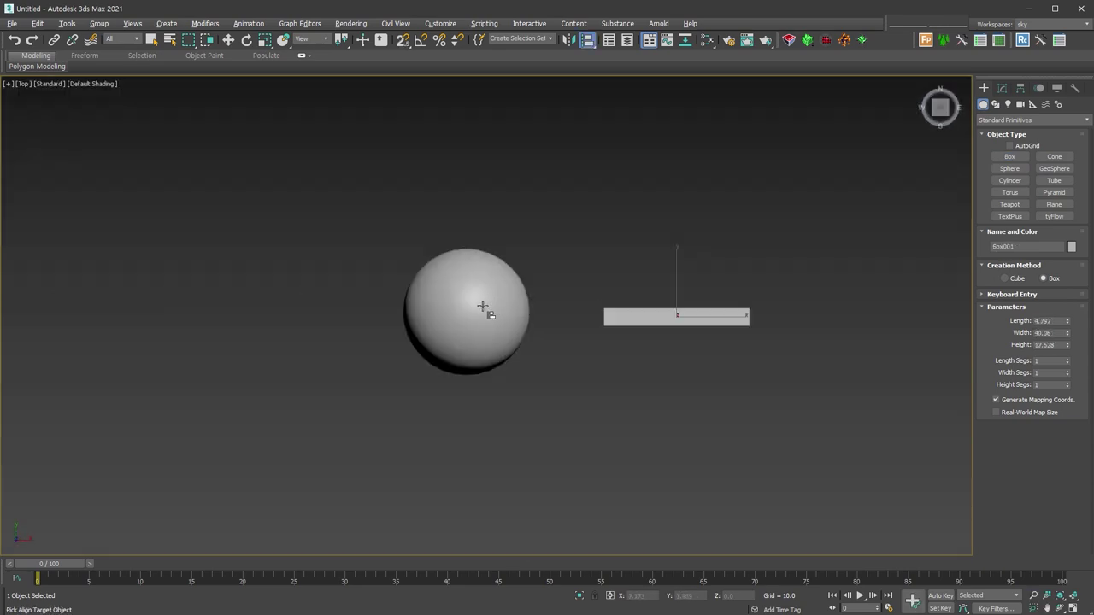
left_click(484, 307)
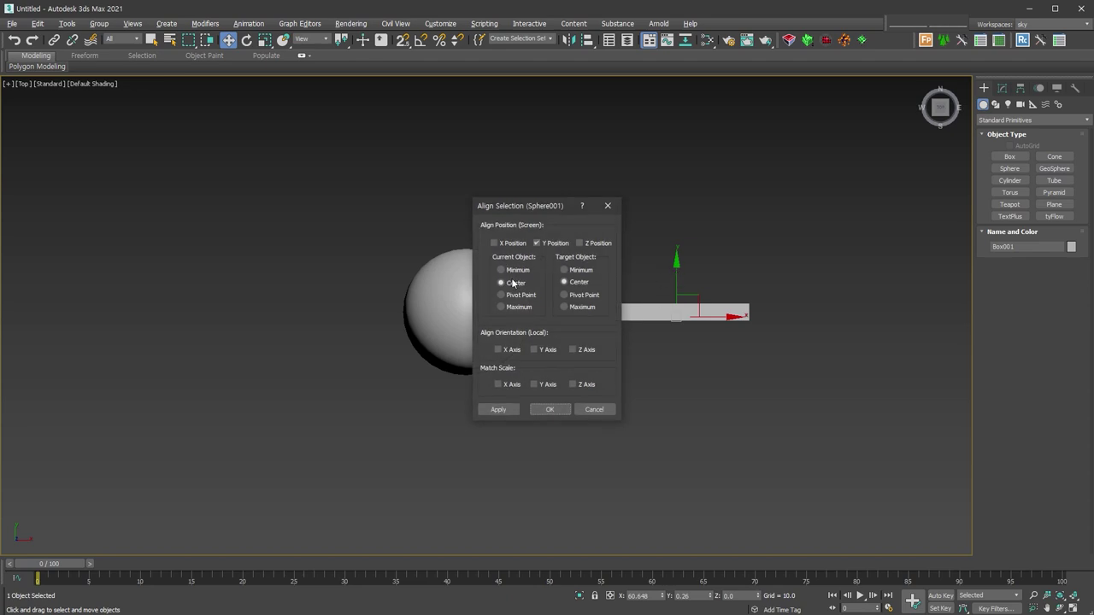
left_click(549, 409)
middle_click_drag(572, 402, 684, 362)
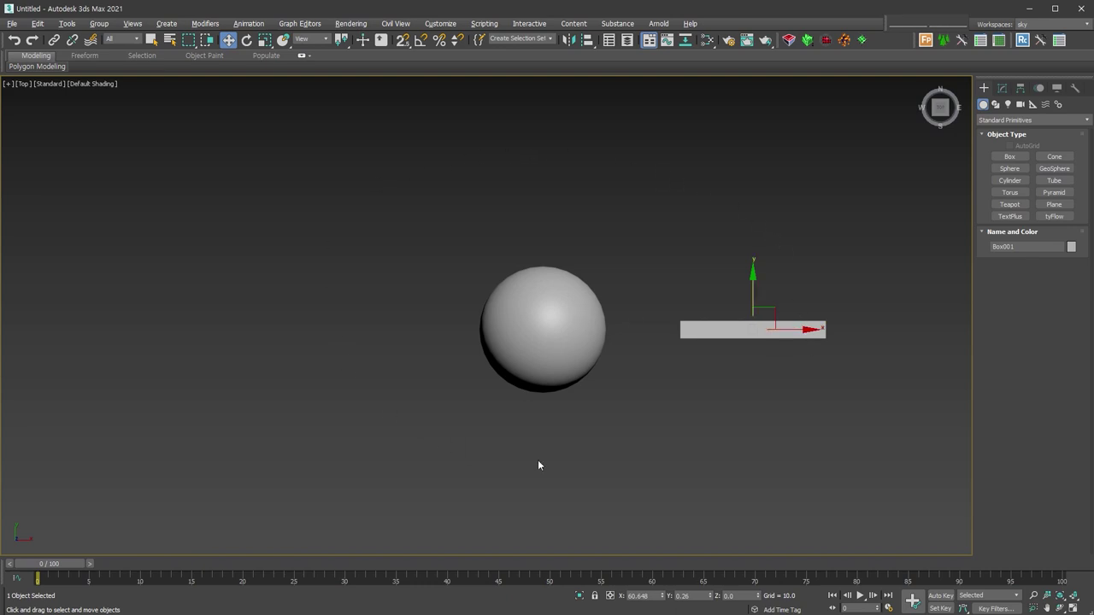
key("F3")
middle_click_drag(657, 398, 614, 382)
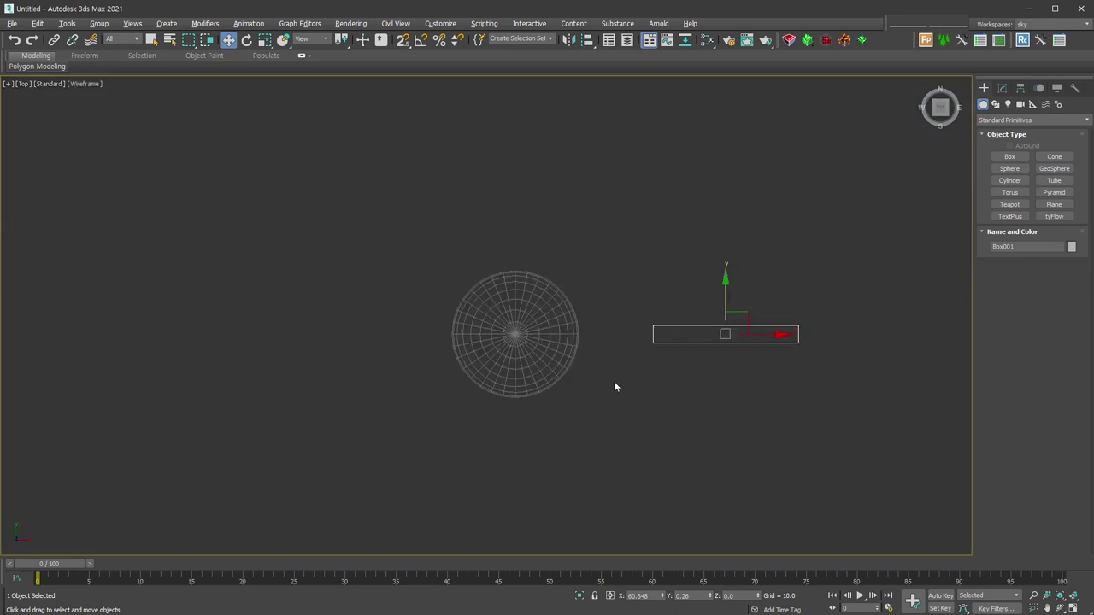
Step: Switch to Rotate and test-rotate the box about its own centre, then cancel the rotation
right_click(612, 280)
left_click(631, 300)
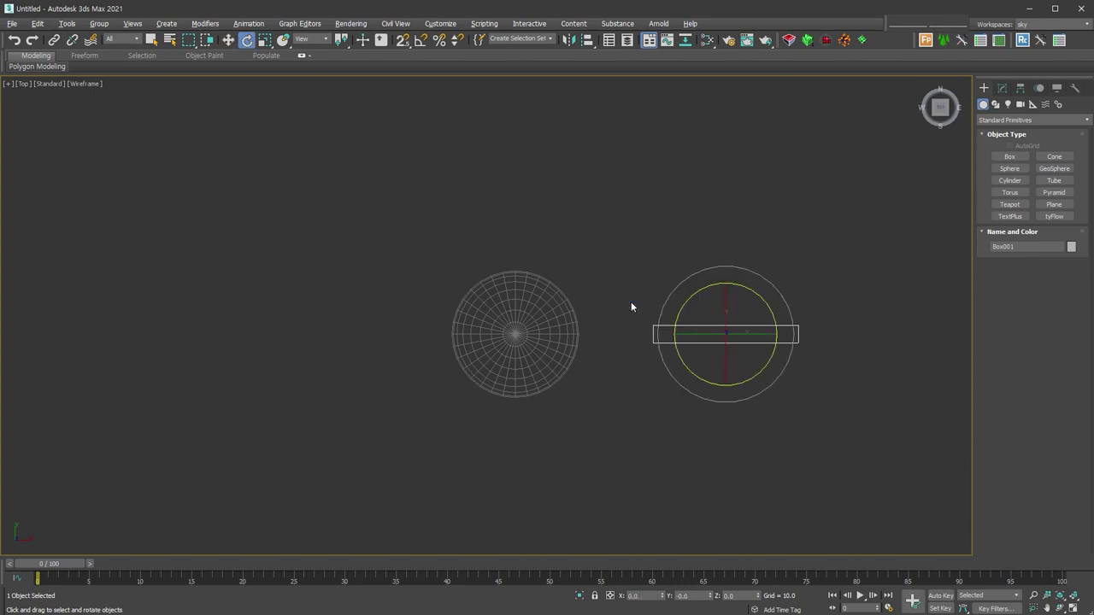
left_click_drag(703, 284, 687, 288)
right_click(687, 288)
Step: Pick Sphere001 as the reference coordinate system and set the pivot to Use Transform Coordinate Center
left_click(322, 39)
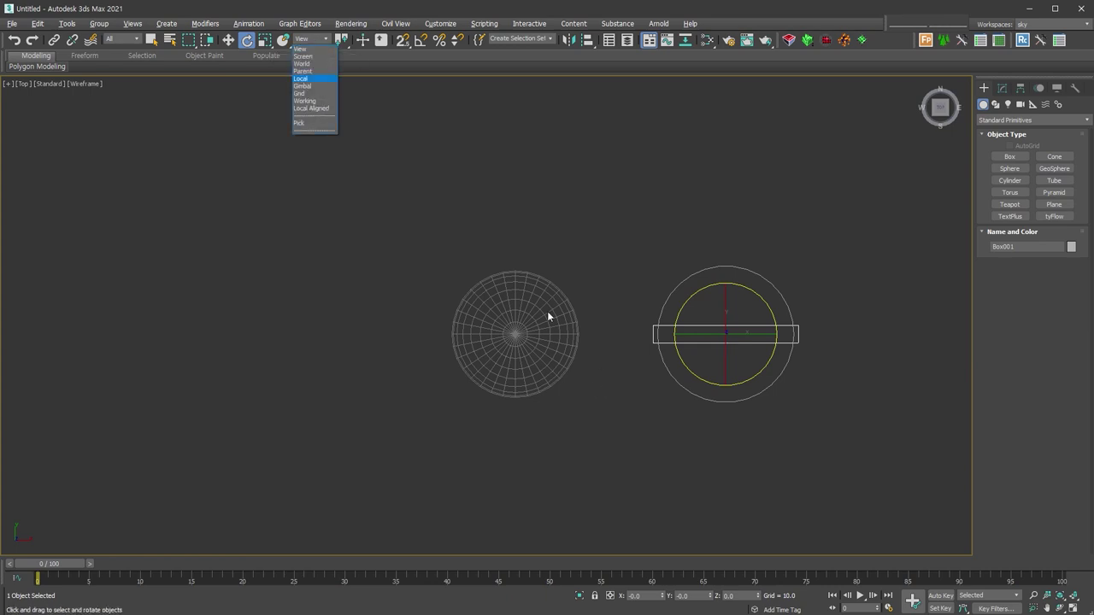
left_click(311, 125)
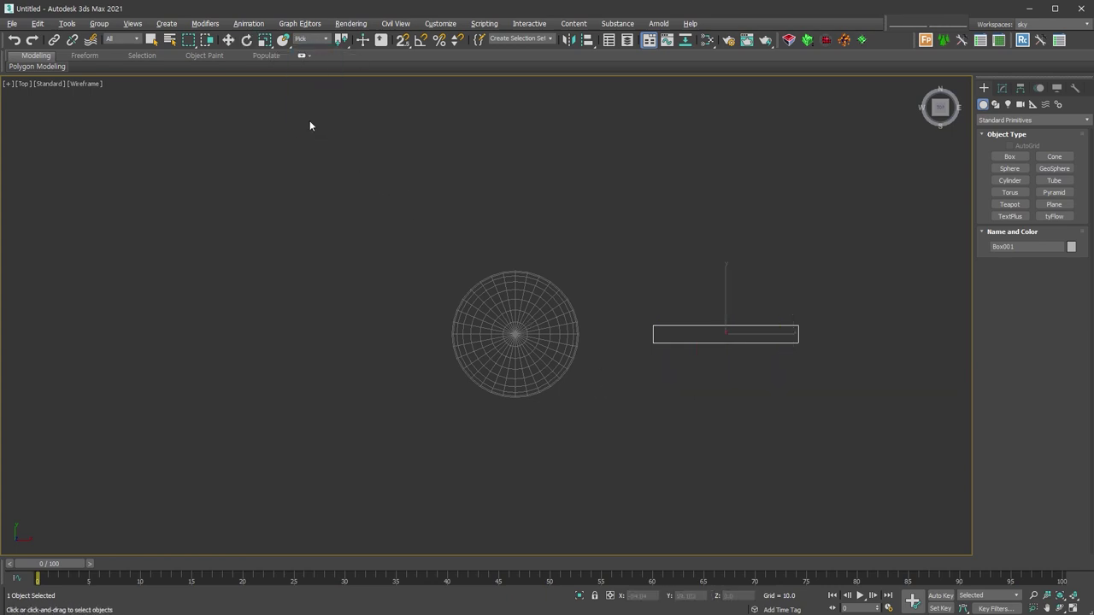
left_click(525, 339)
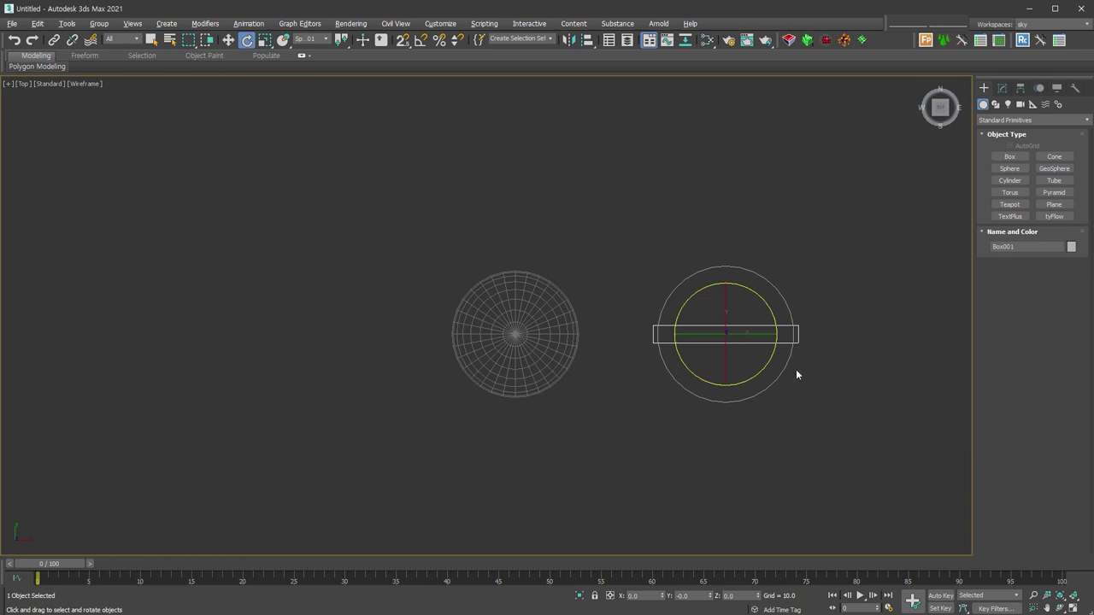
left_click(344, 46)
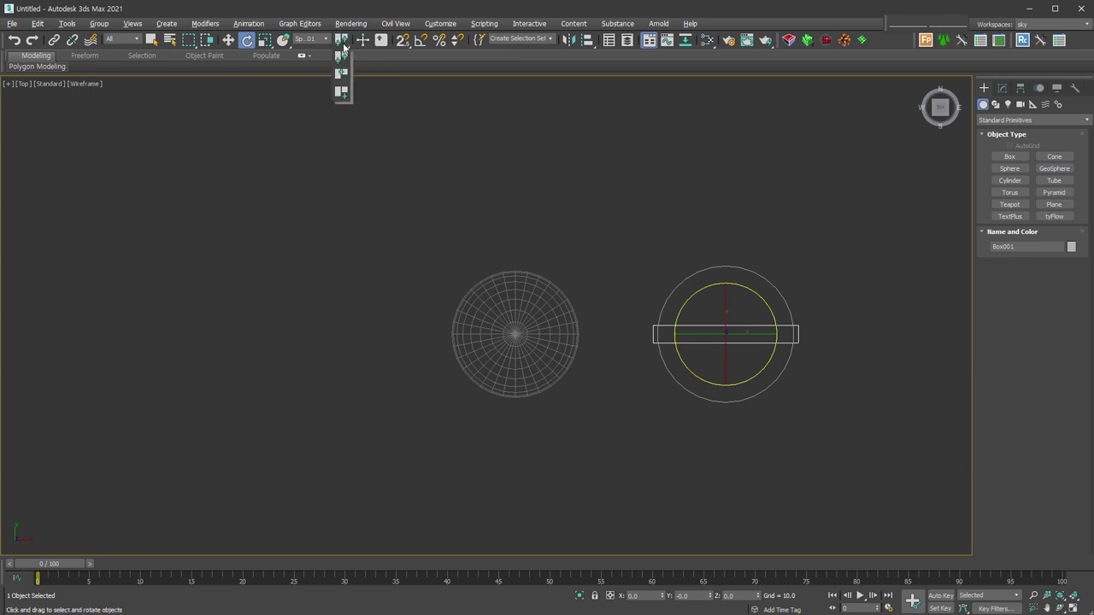
left_click_drag(343, 46, 346, 103)
left_click(343, 100)
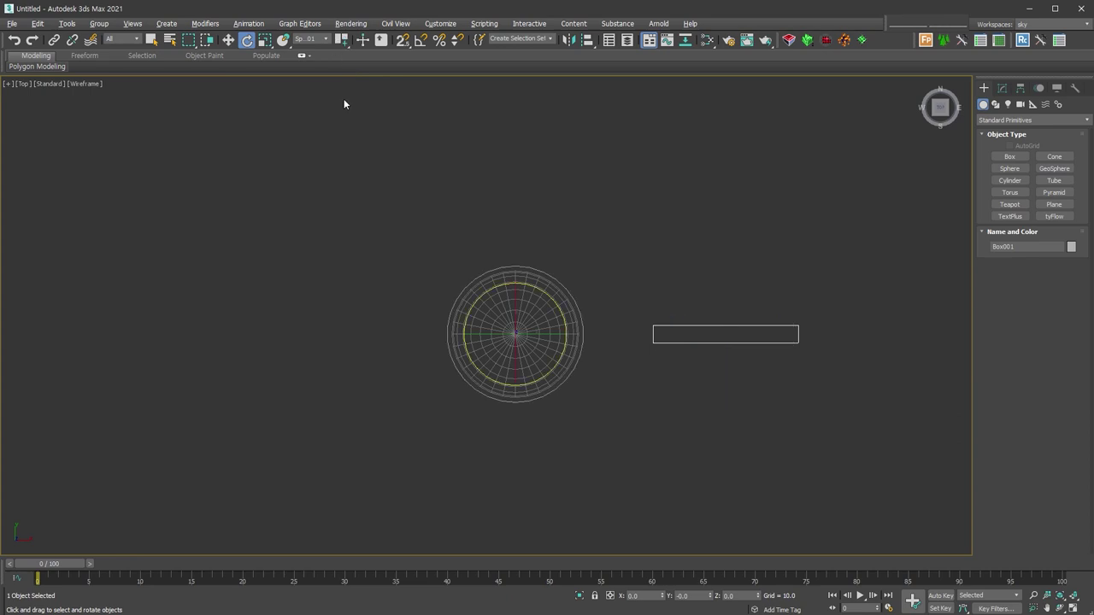
key("a")
Step: Shift-rotate the box 45° around the sphere, creating 7 instanced copies
left_click_drag(498, 278, 630, 362)
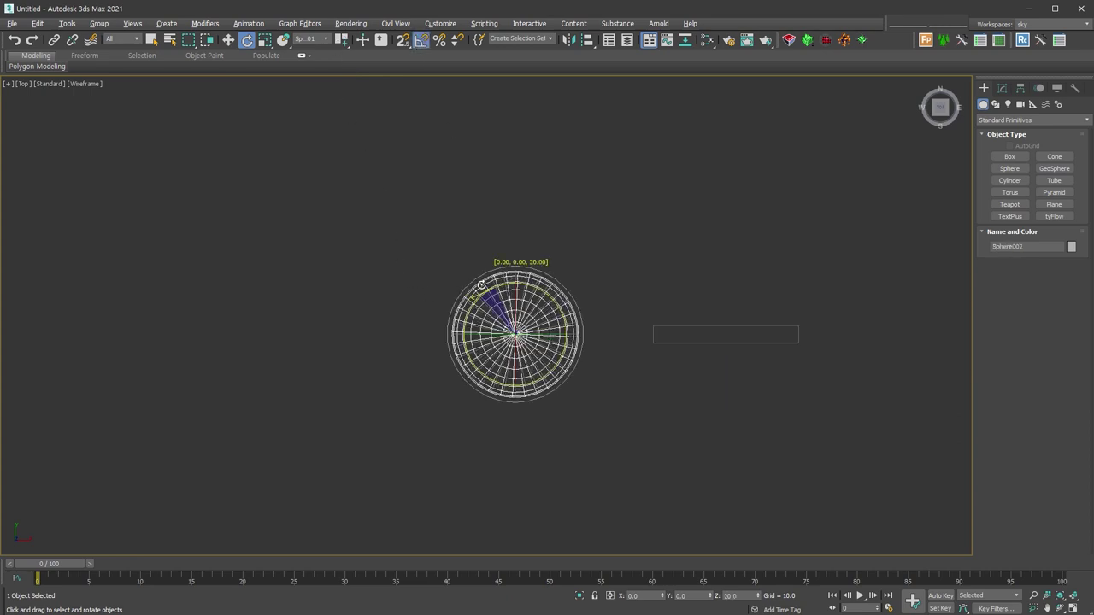
left_click_drag(546, 293, 520, 287, "shift")
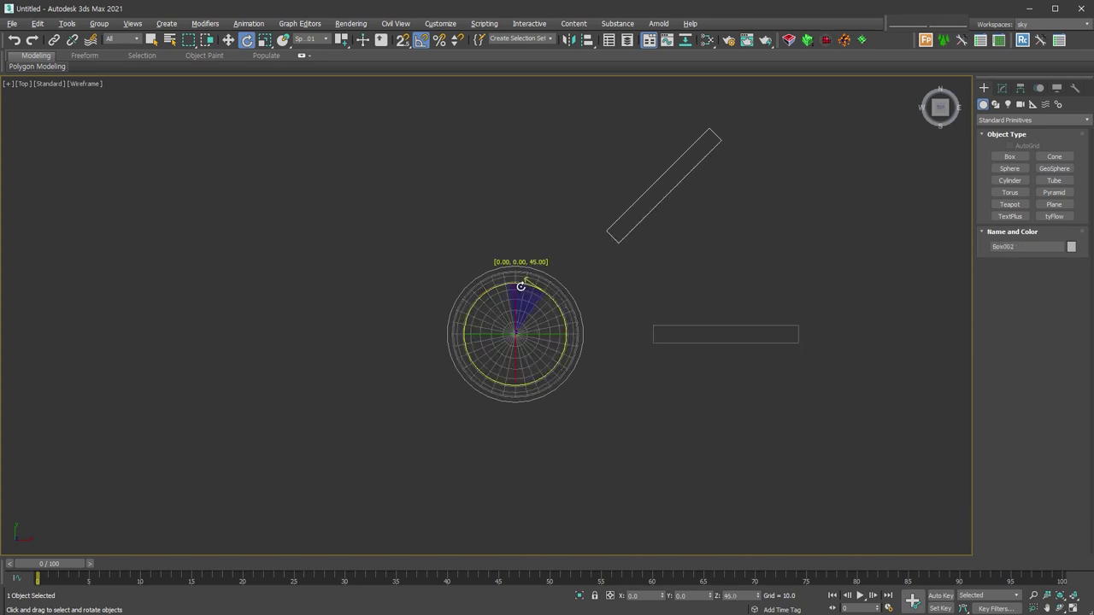
left_click(504, 293)
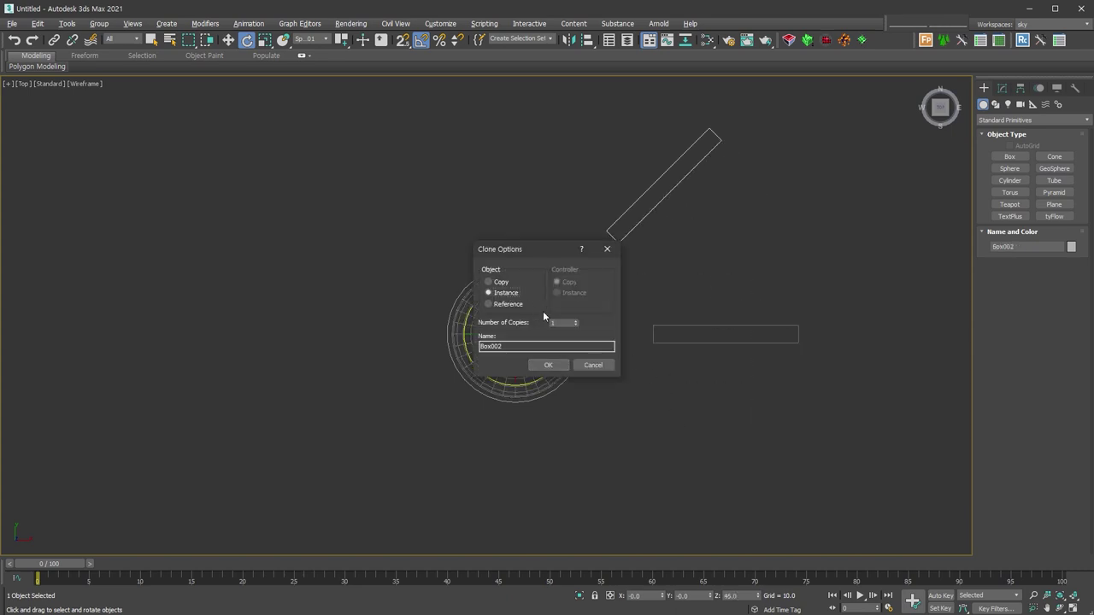
left_click(568, 323)
left_click(558, 365)
Step: View the ring of eight boxes shaded, then clear the scene for a fresh start
mouse_move(646, 376)
middle_mouse_down("alt")
mouse_move(735, 369)
mouse_move(747, 440)
middle_mouse_up("alt")
key("F3")
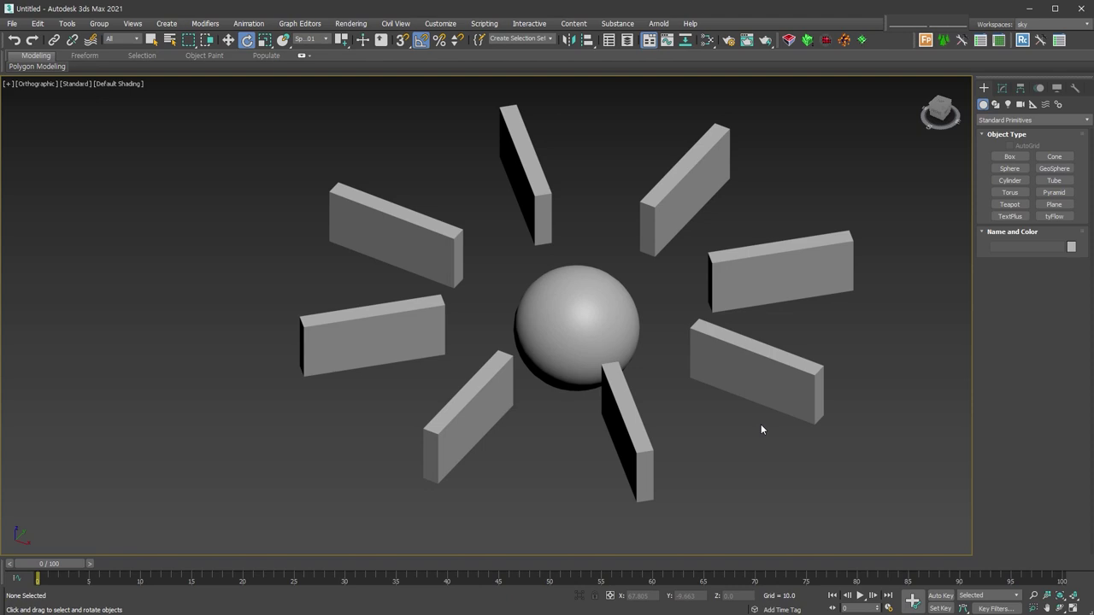
key("ctrl+a")
key("Delete")
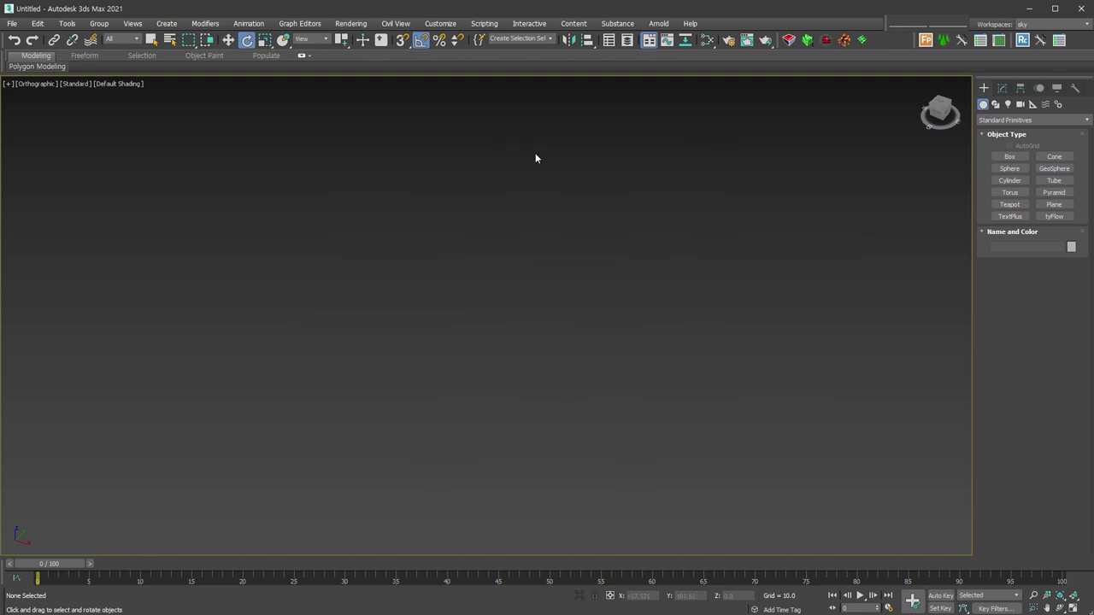